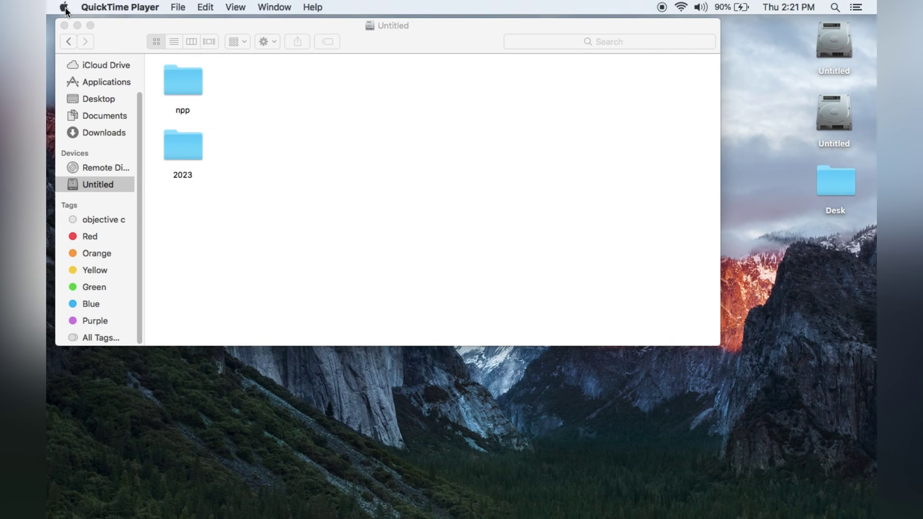
click(64, 7)
click(407, 187)
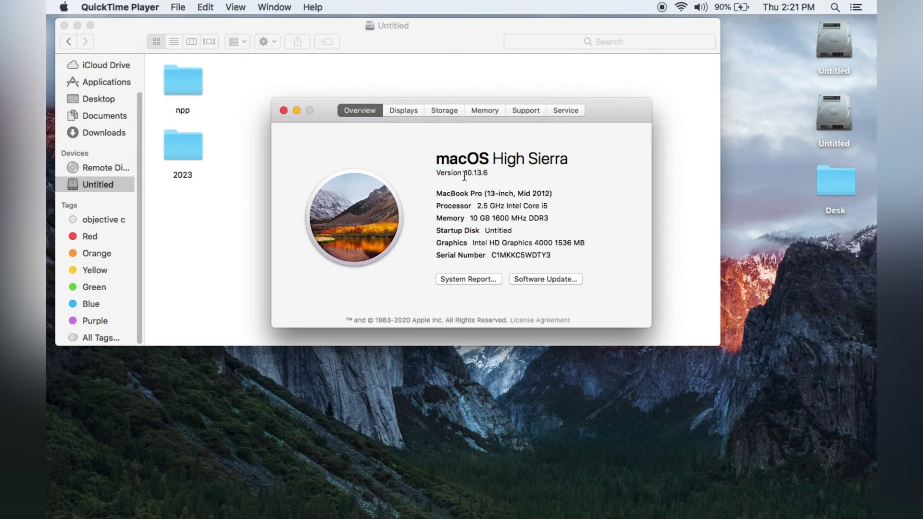
drag(615, 113, 615, 85)
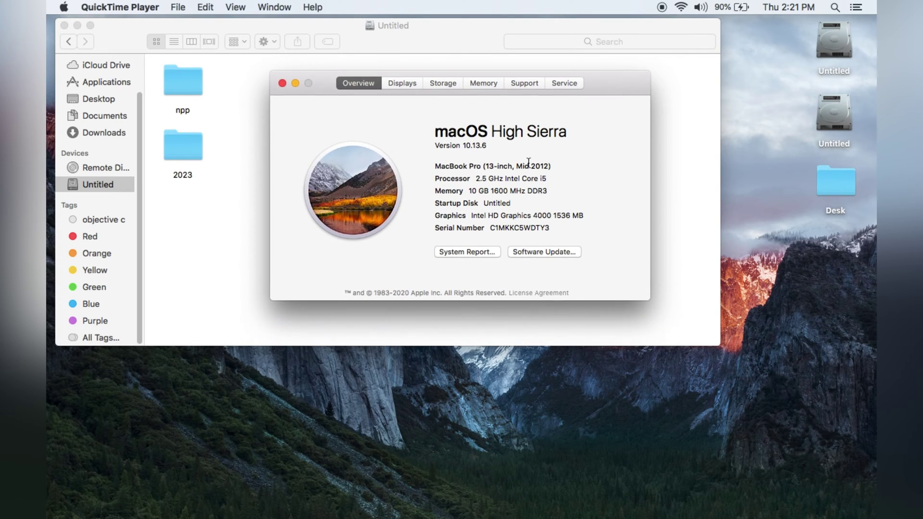
triple_click(480, 145)
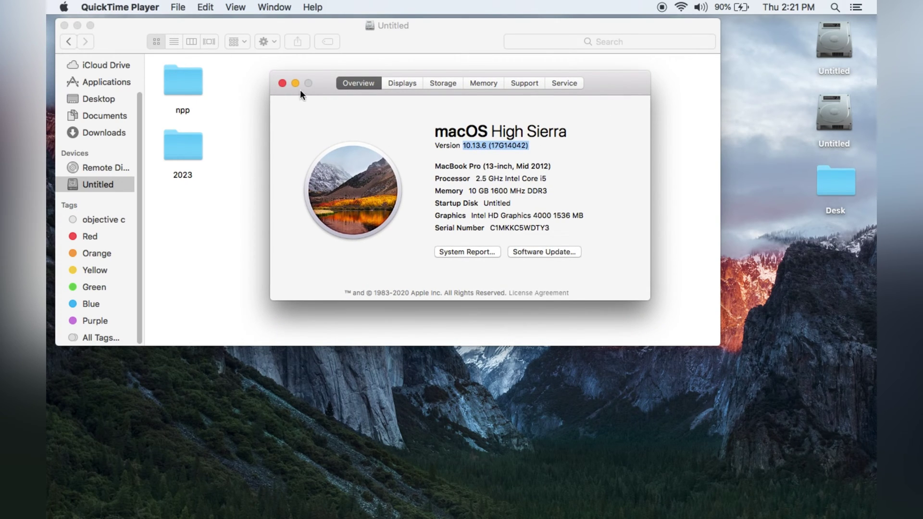
click(282, 83)
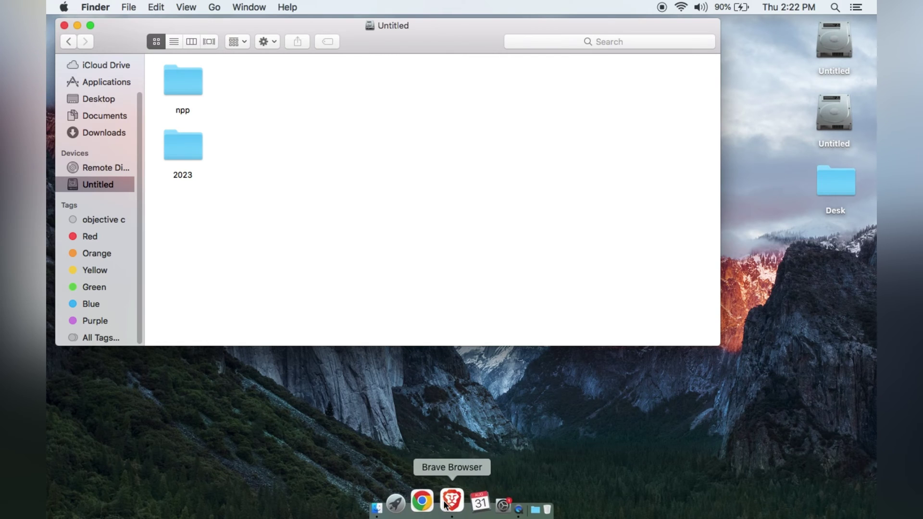
click(416, 500)
click(491, 27)
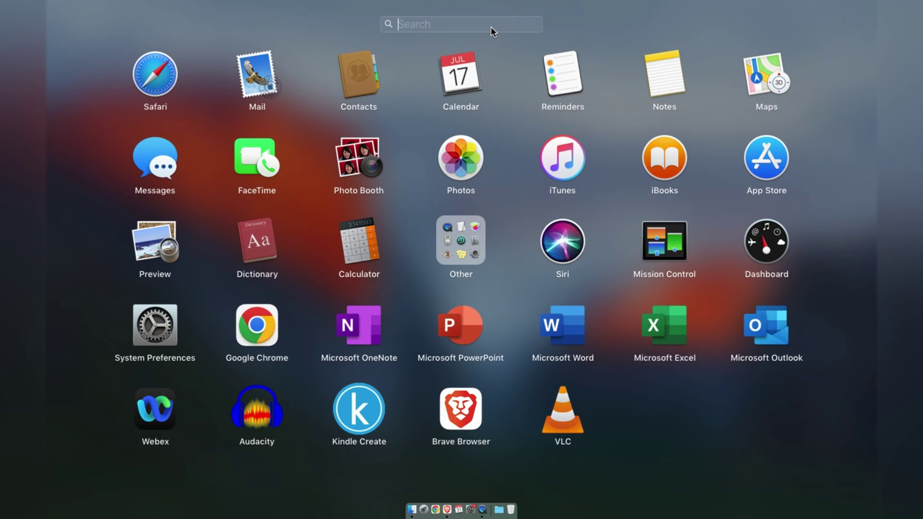
text(n)
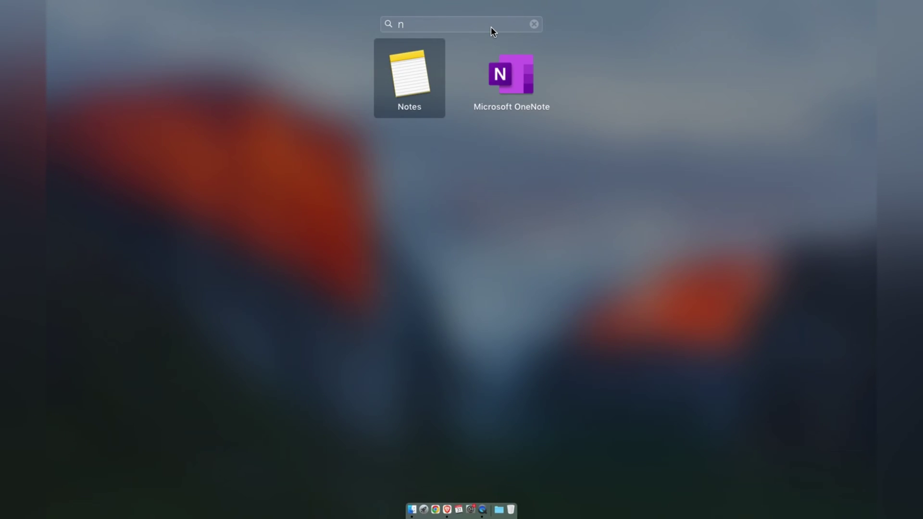
text(ote)
key(BackSpace)
key(BackSpace)
key(BackSpace)
key(BackSpace)
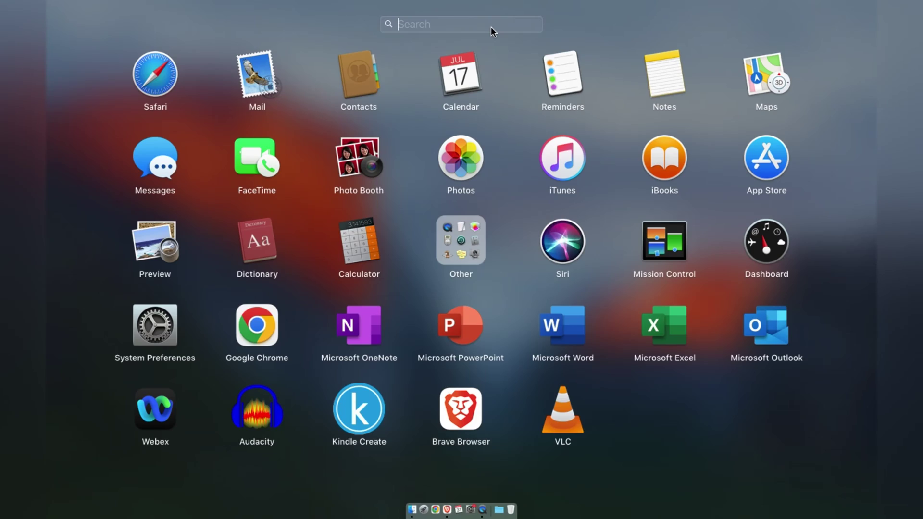
text(wine)
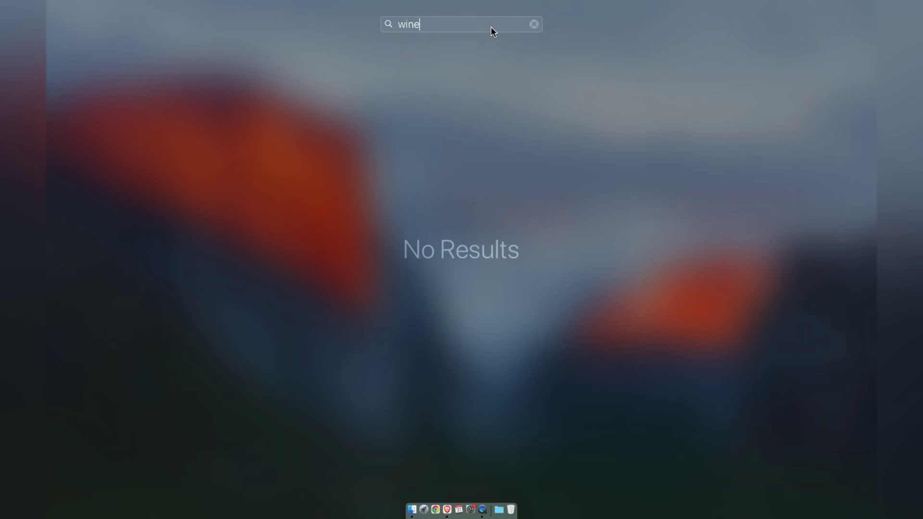
key(BackSpace)
key(BackSpace)
key(BackSpace)
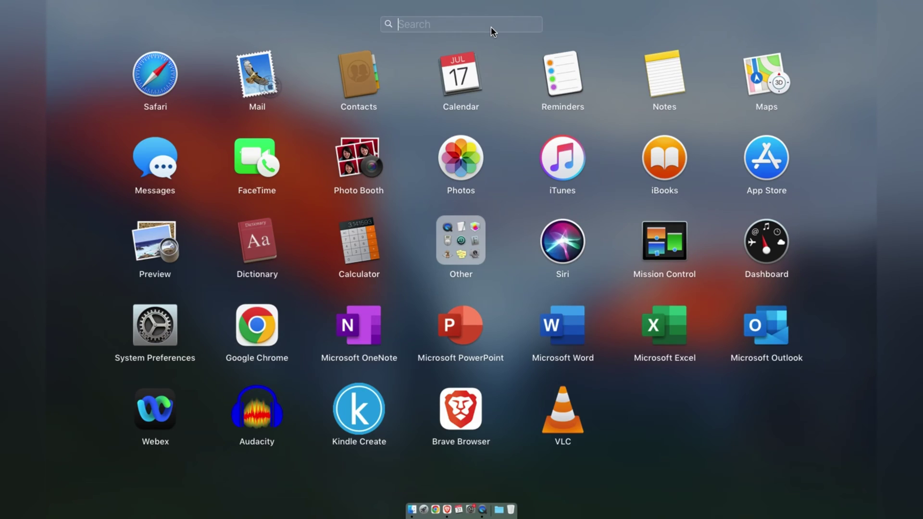
text(xo)
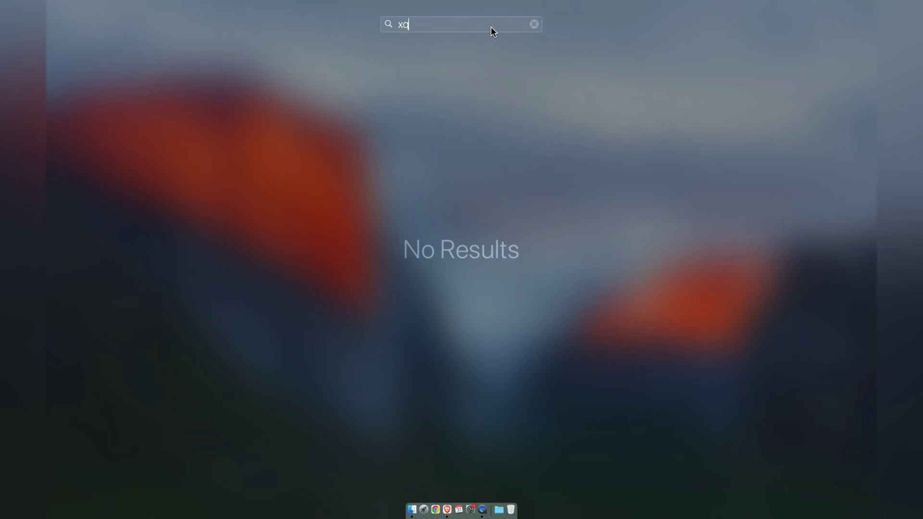
text(d)
key(BackSpace)
key(BackSpace)
key(BackSpace)
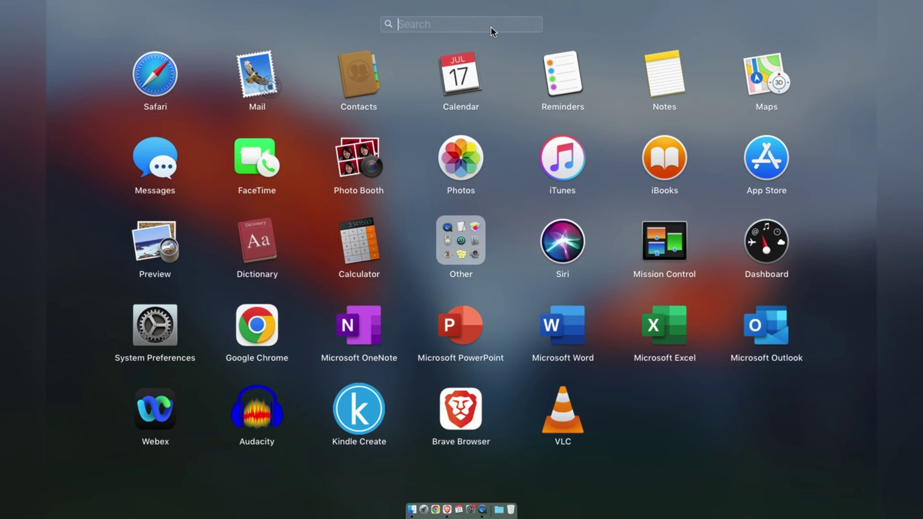
key(Escape)
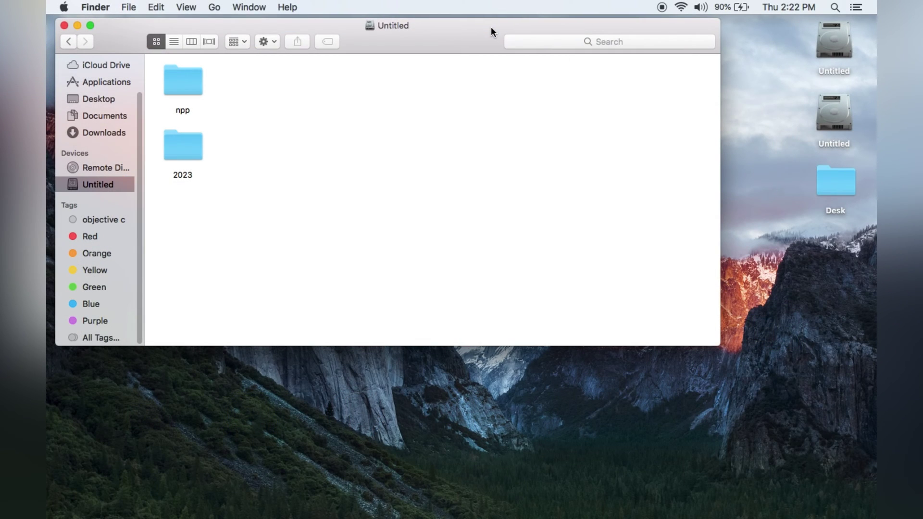
Google 'winehq download mac' and go to the WineHQ download page
key(super+Tab)
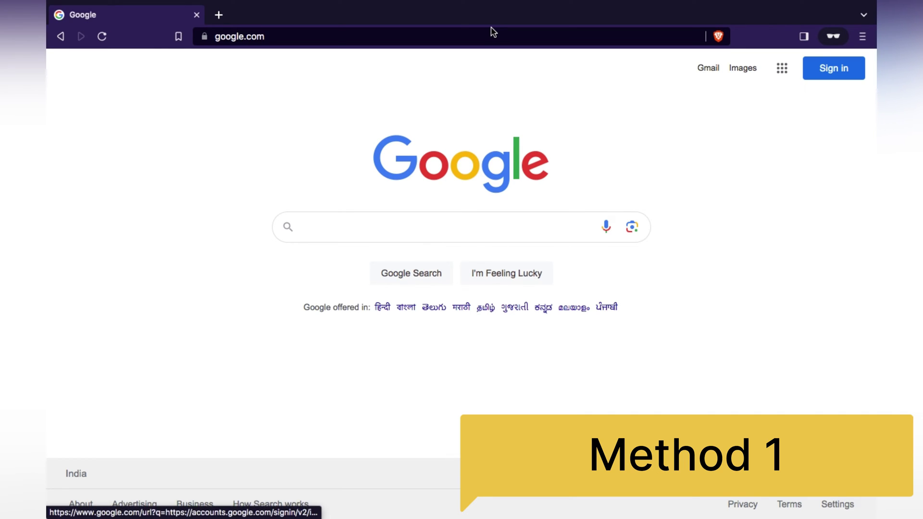
text(wi)
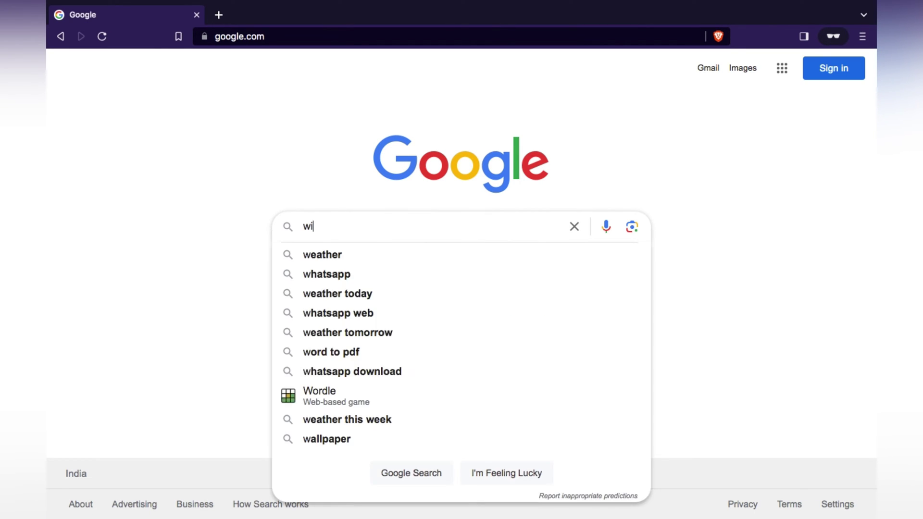
text(nehq)
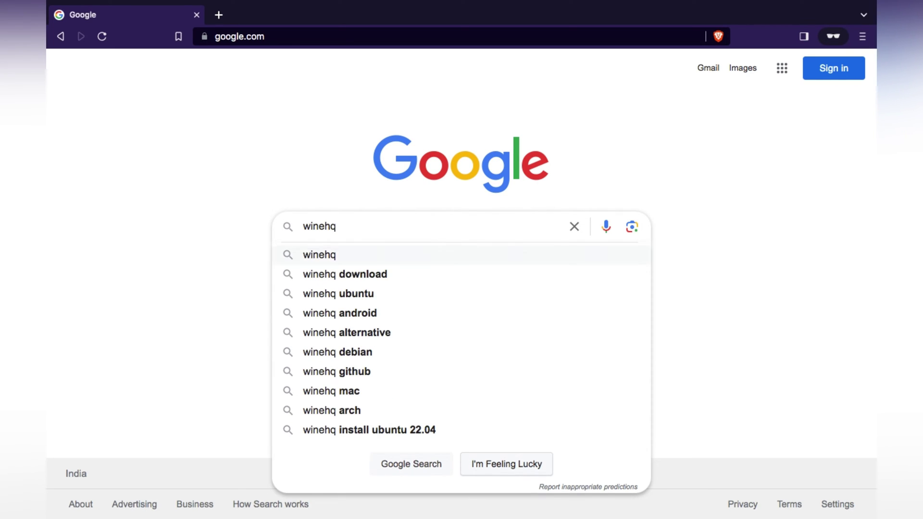
text( download)
key(Down)
key(Down)
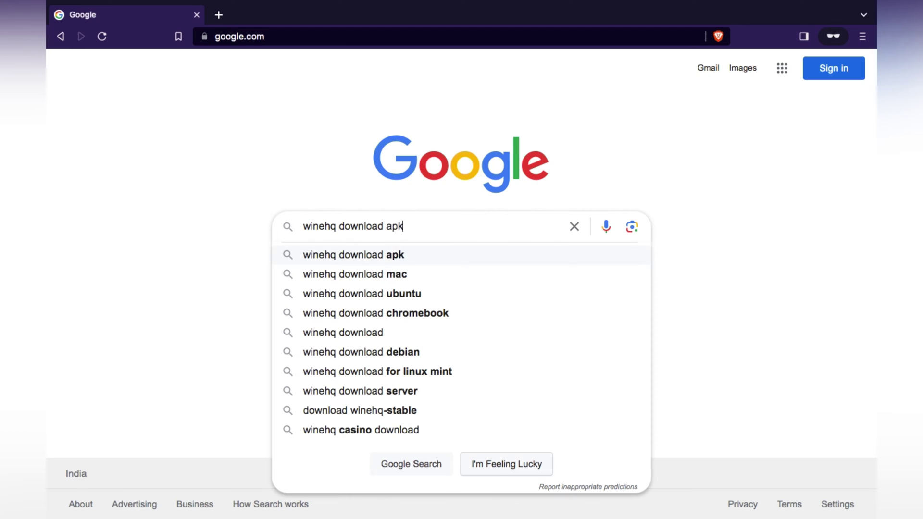
key(Return)
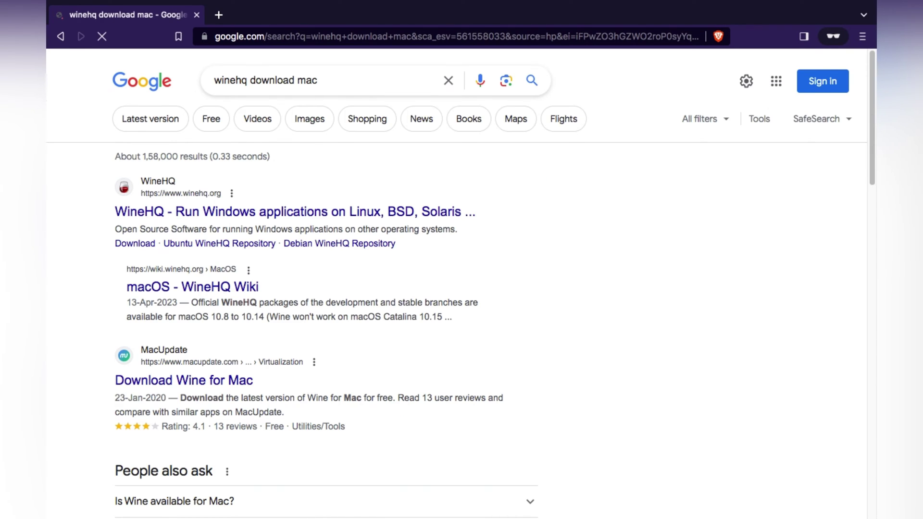
click(373, 215)
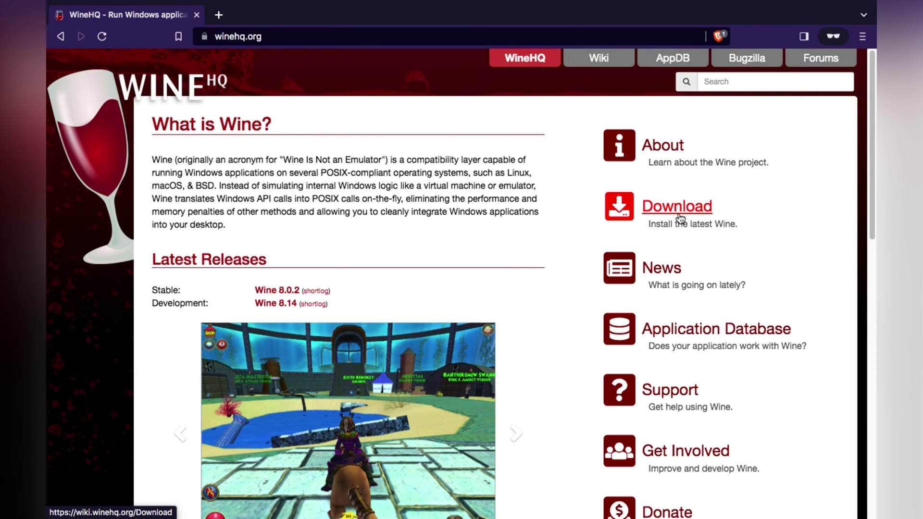
click(677, 207)
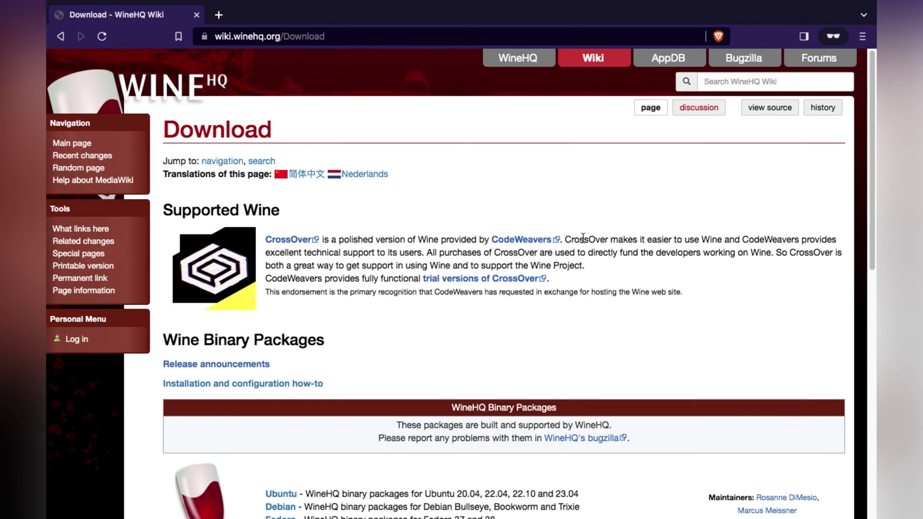
Save the Wine Stable installer winehq-stable-5.0.pkg from the macOS download server into Downloads
scroll(586, 230, down, 5)
scroll(583, 242, down, 3)
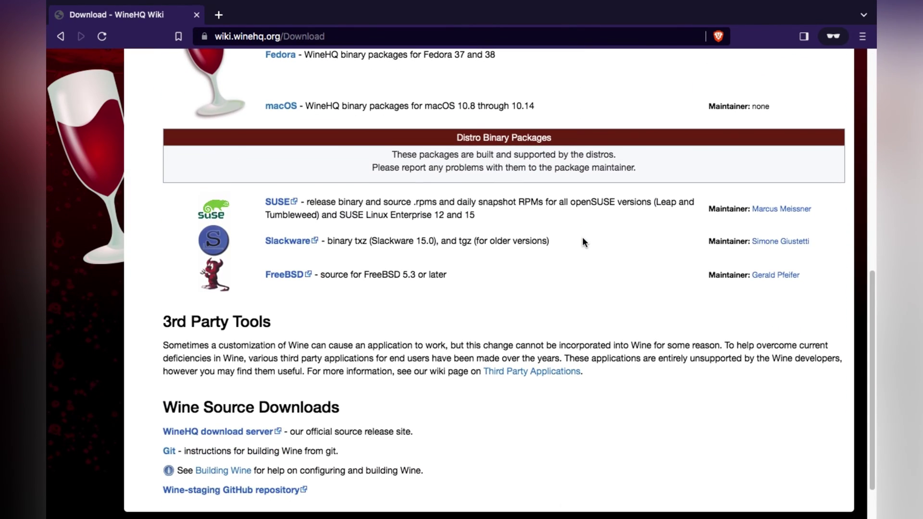
scroll(582, 241, up, 2)
click(277, 202)
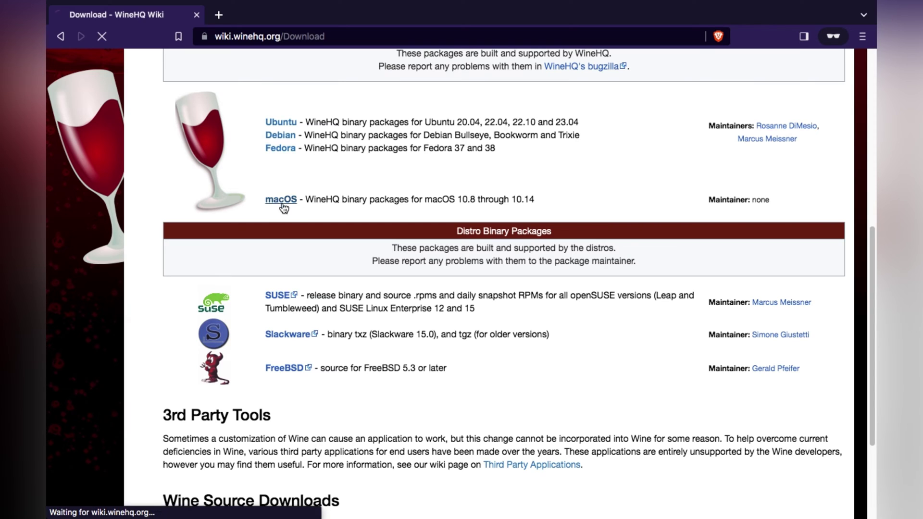
scroll(589, 218, down, 12)
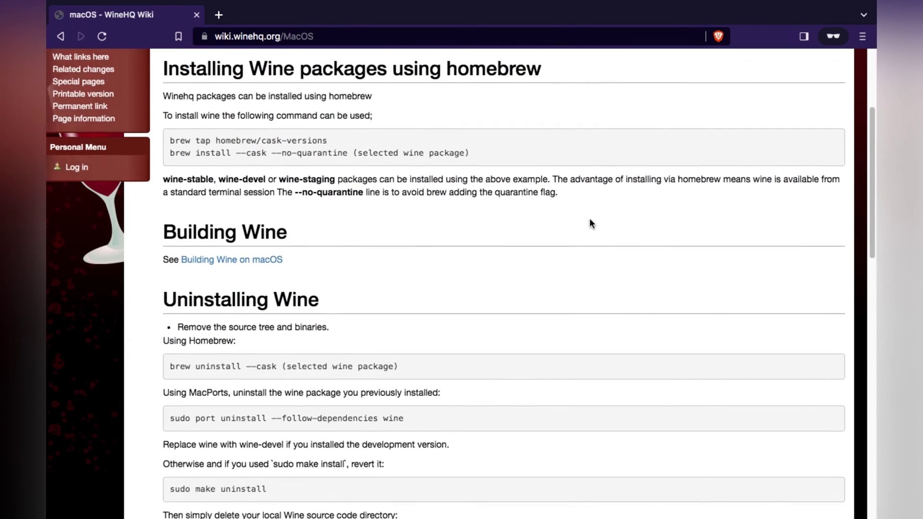
scroll(589, 217, down, 2)
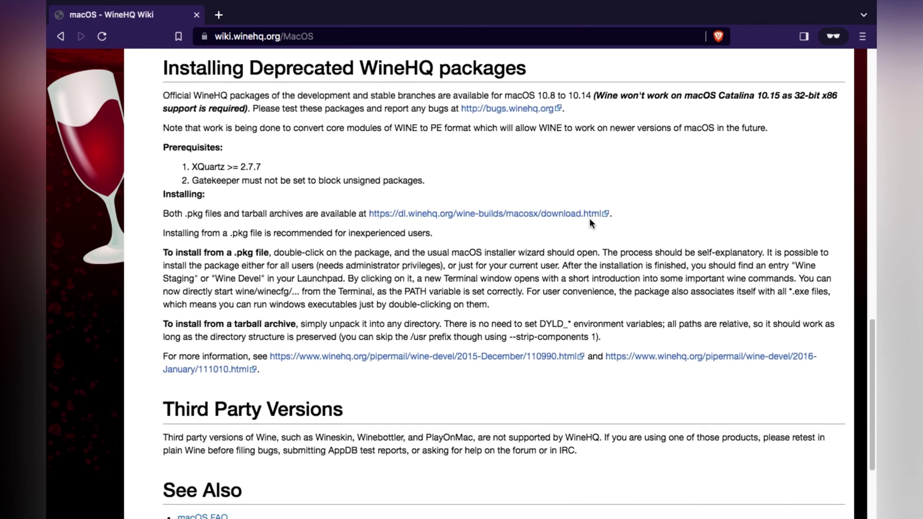
click(560, 212)
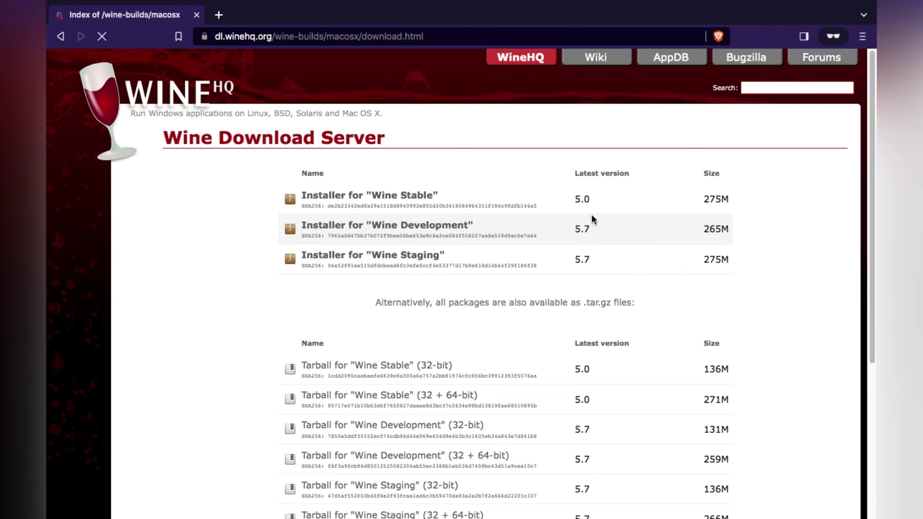
click(369, 201)
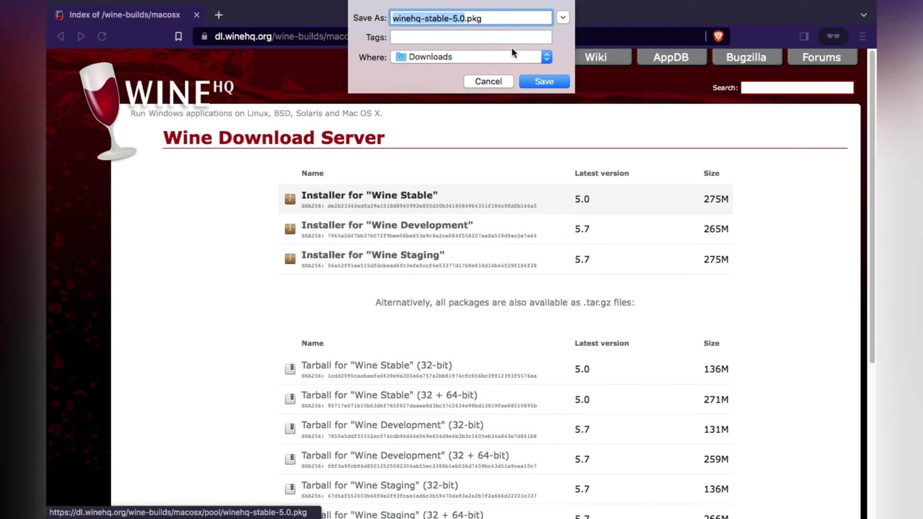
click(548, 85)
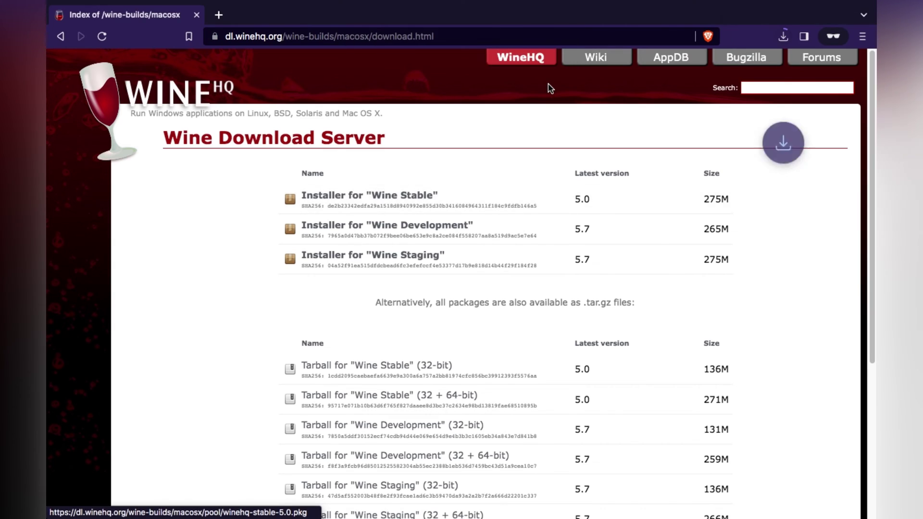
key(super+Tab)
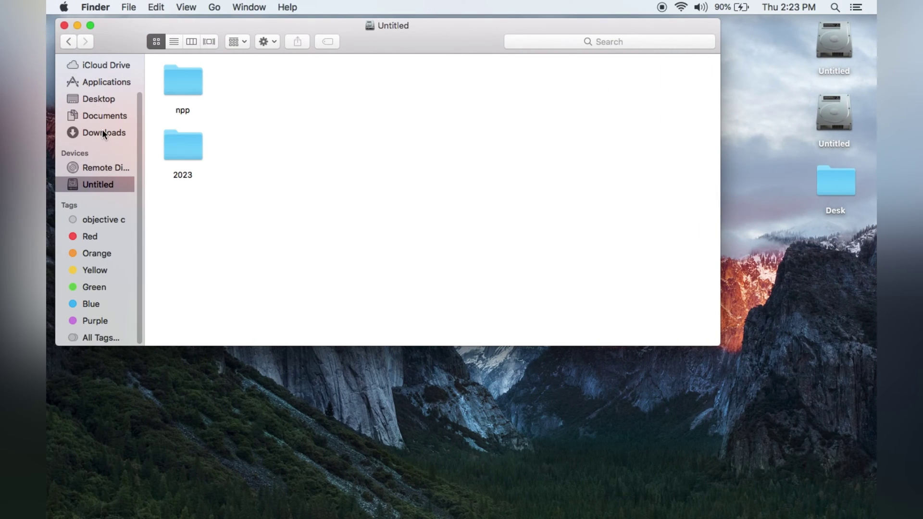
Check the Downloads folder in Finder, then view Brave's recent downloads list
click(102, 132)
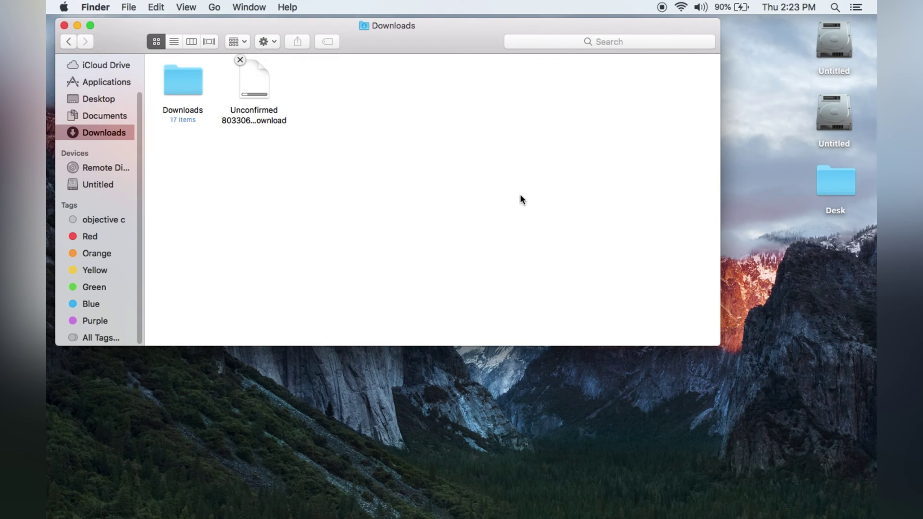
key(super+Tab)
click(783, 36)
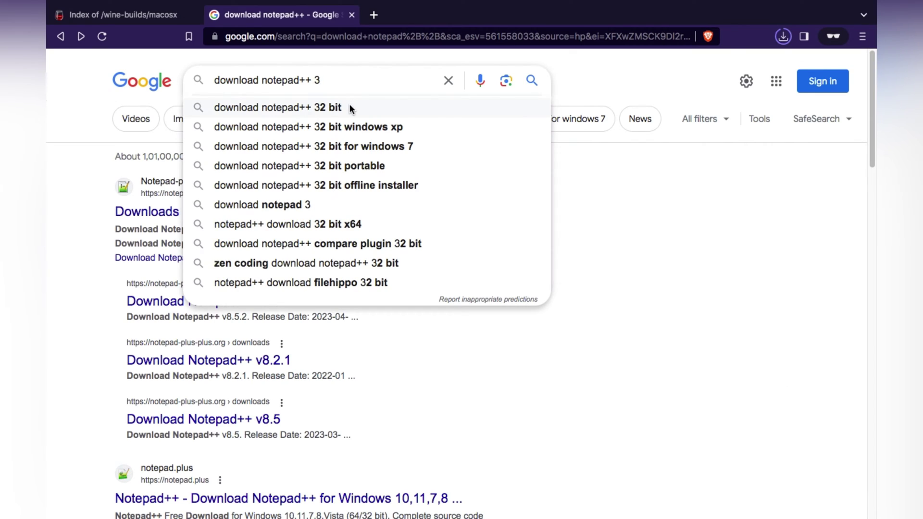
Save the 32-bit Notepad++ v7.8 installer from its download page into Downloads
click(350, 106)
click(221, 213)
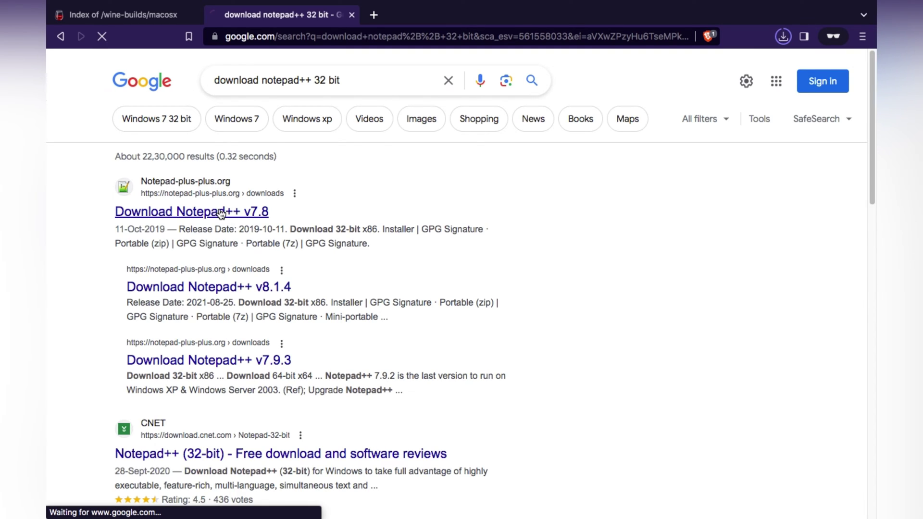
scroll(404, 374, down, 5)
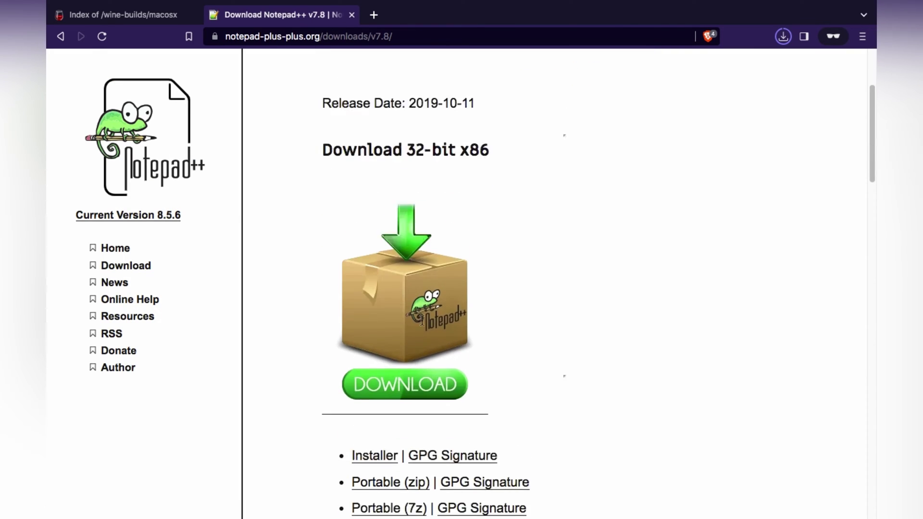
click(419, 319)
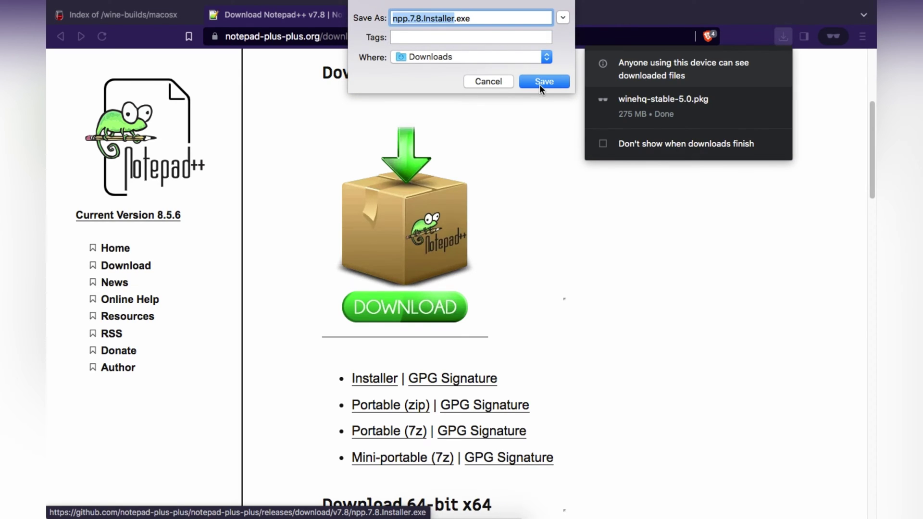
click(539, 82)
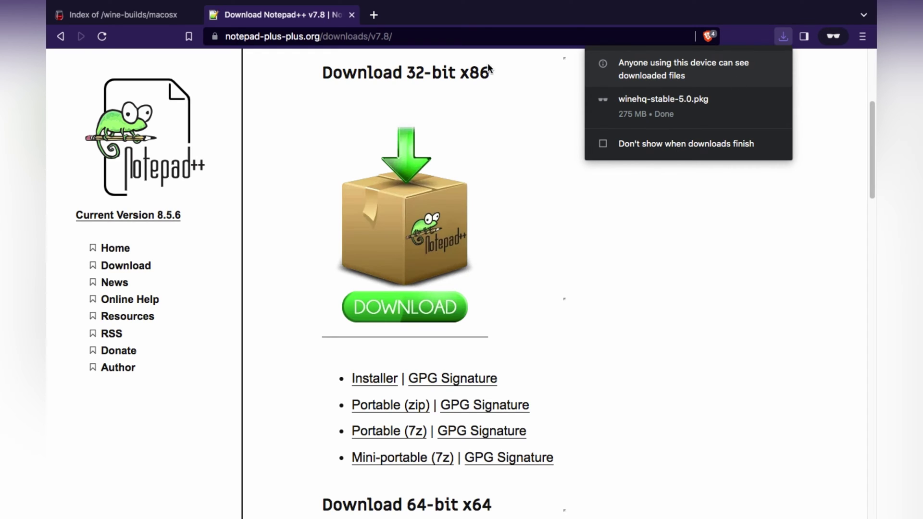
click(374, 15)
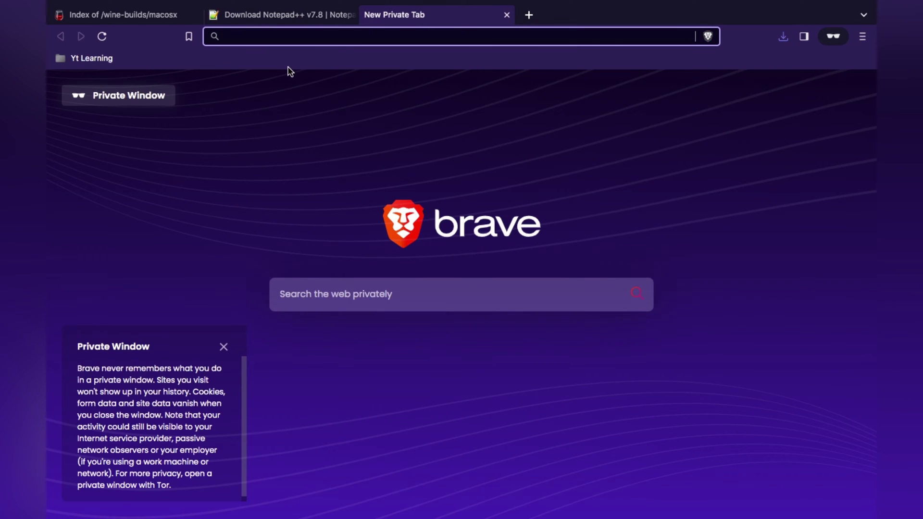
Search Google for xquartz and save XQuartz-2.8.5.pkg from xquartz.org into Downloads
text(g)
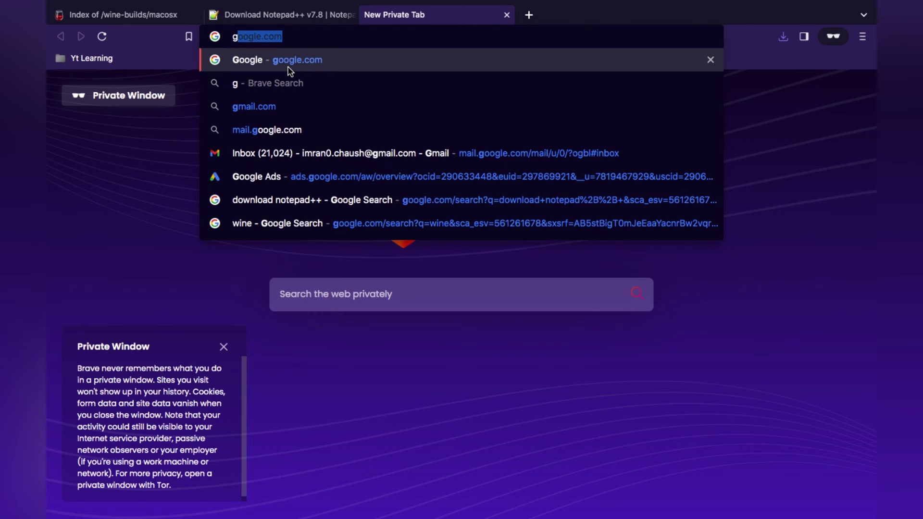
click(288, 67)
text(xq)
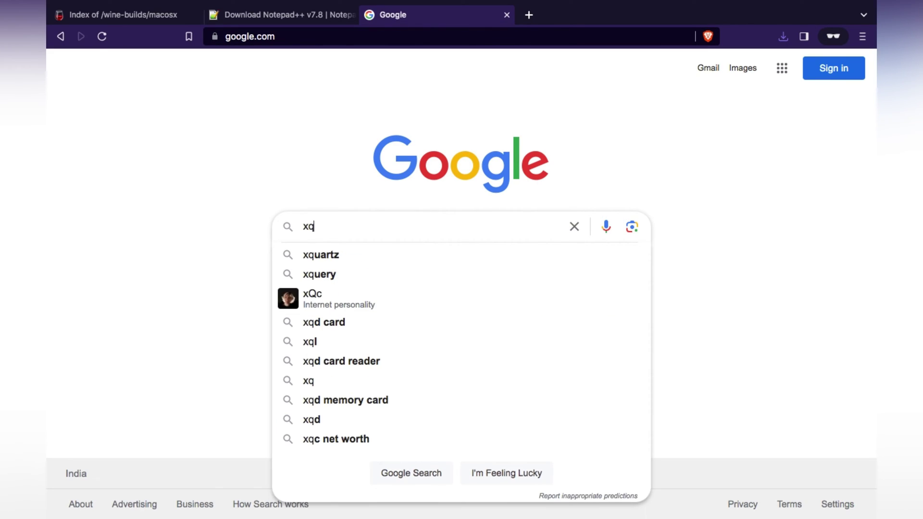
text(u)
key(Down)
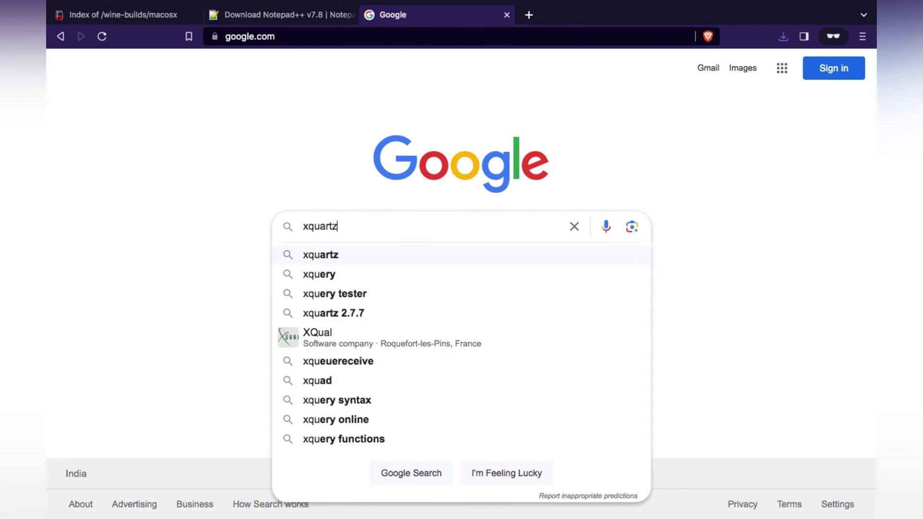
key(Down)
key(Up)
key(Return)
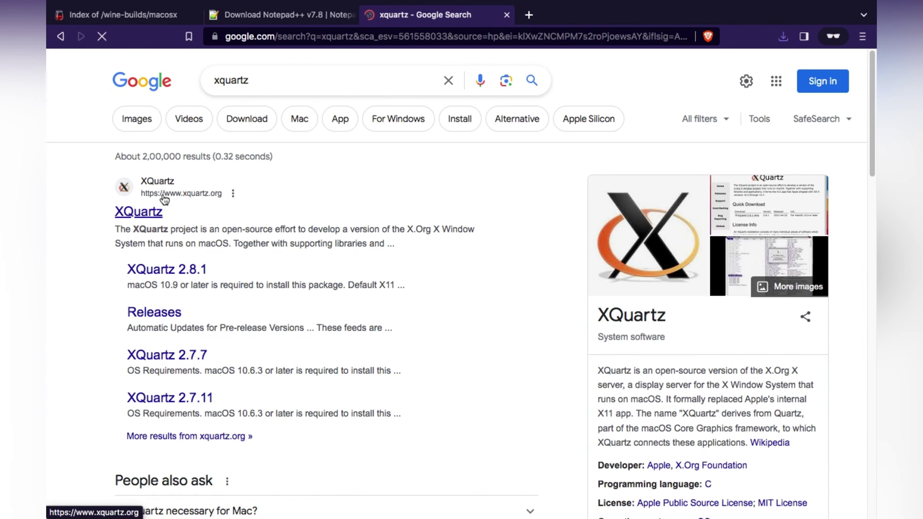
click(149, 211)
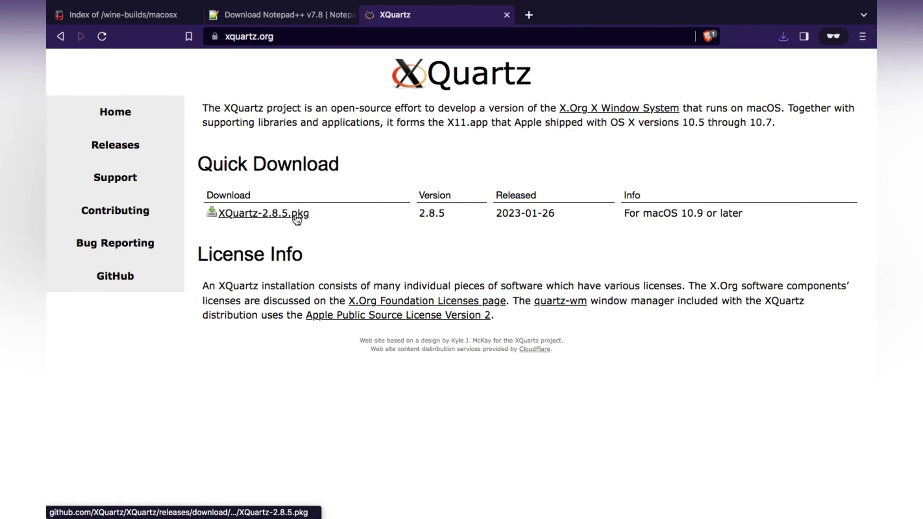
click(296, 218)
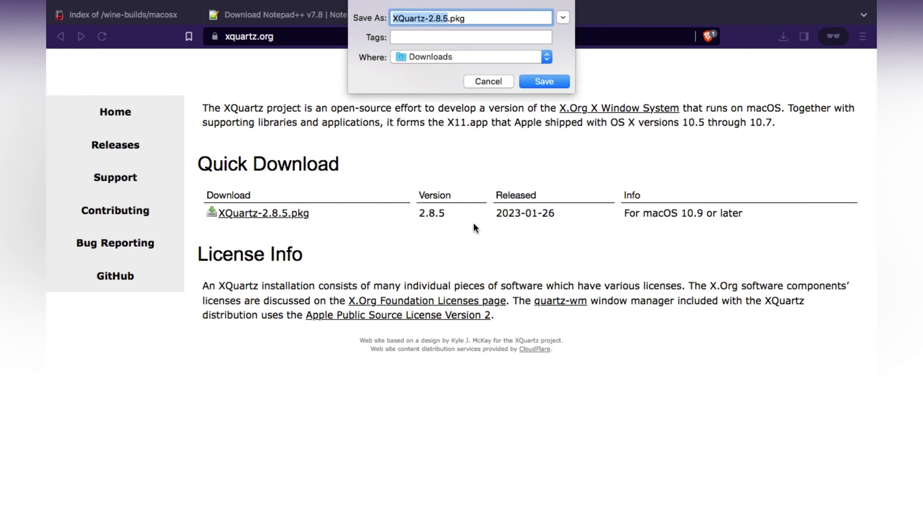
click(542, 85)
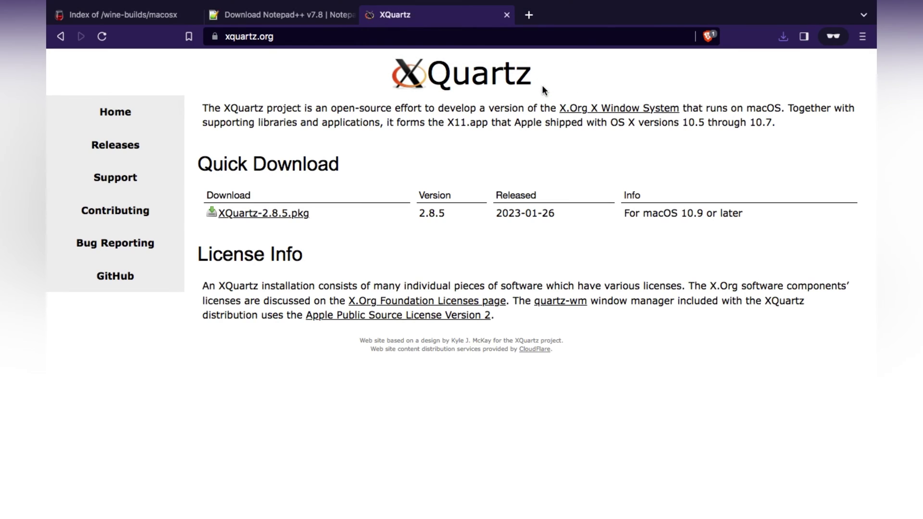
click(783, 36)
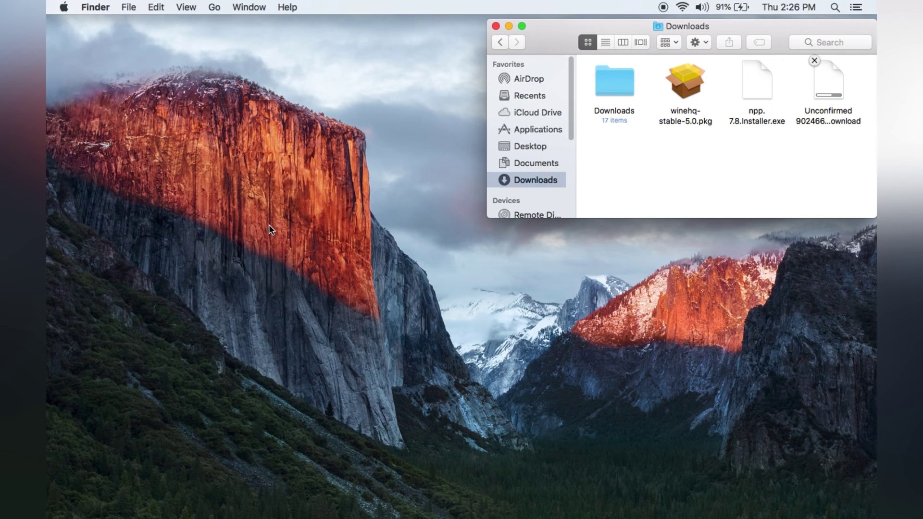
Show About This Mac (macOS High Sierra 10.13.6) at top-left beside the Downloads window
click(64, 7)
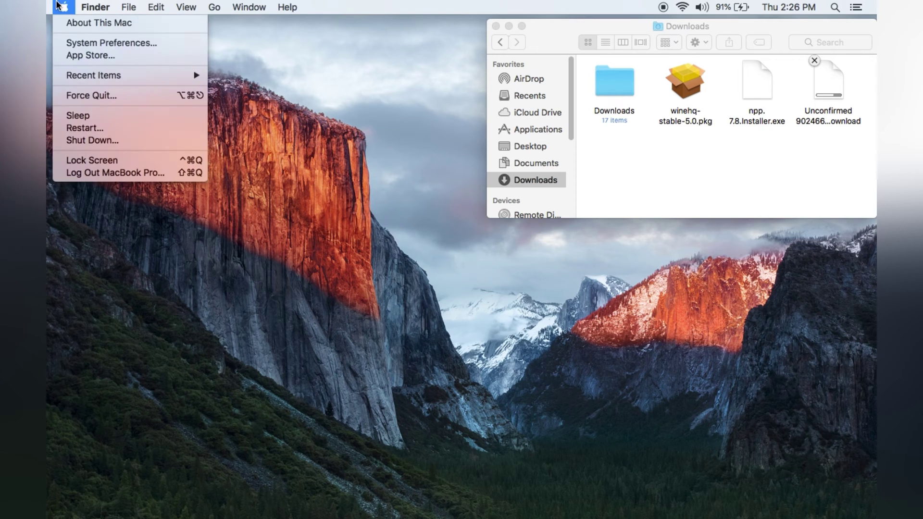
click(92, 25)
drag(611, 113, 390, 32)
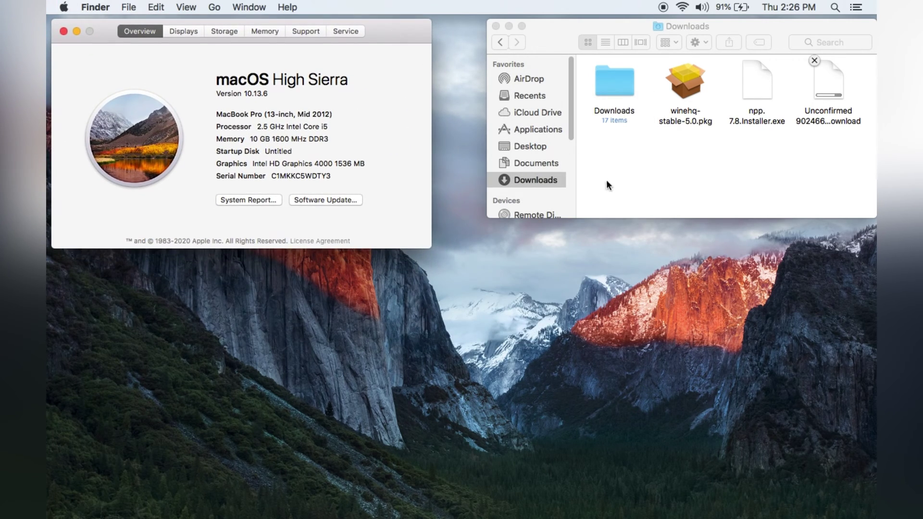
click(647, 187)
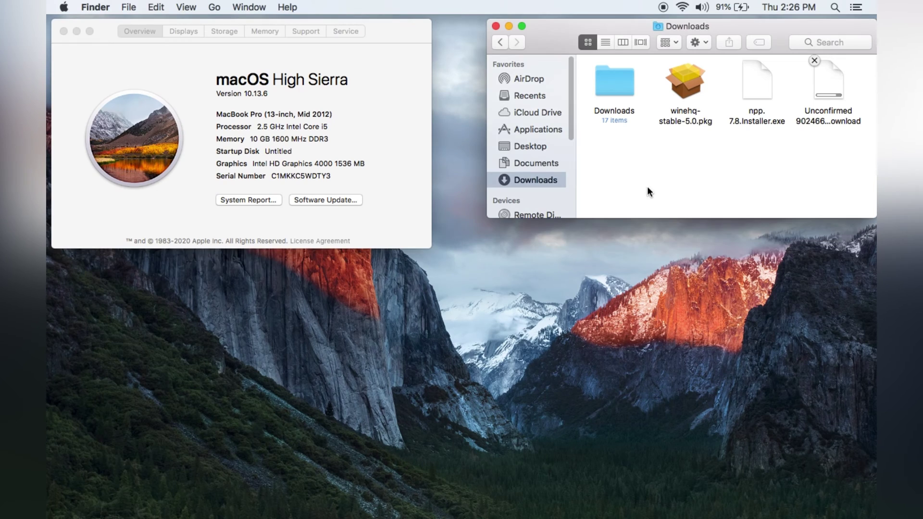
Try winehq-stable-5.0.pkg, dismiss its XQuartz requirement alert, and open XQuartz-2.8.5.pkg instead
double_click(693, 118)
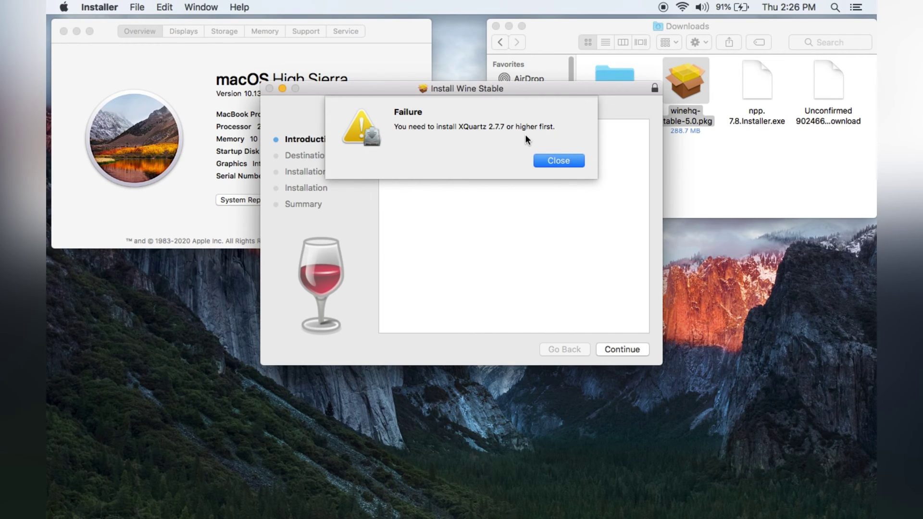
click(572, 162)
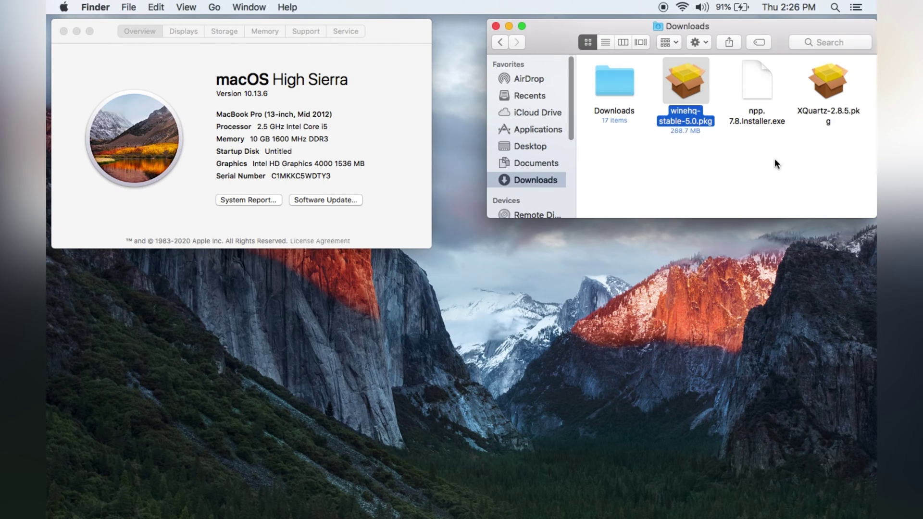
click(819, 112)
double_click(817, 110)
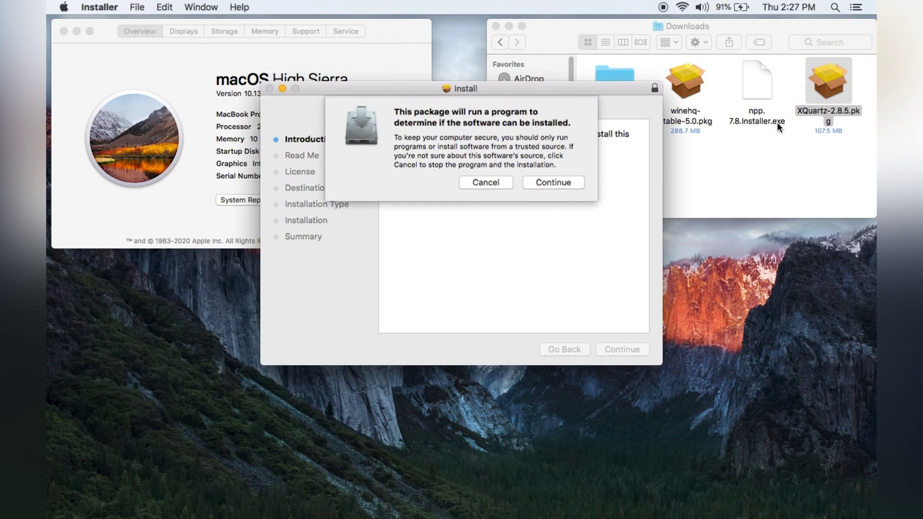
click(560, 183)
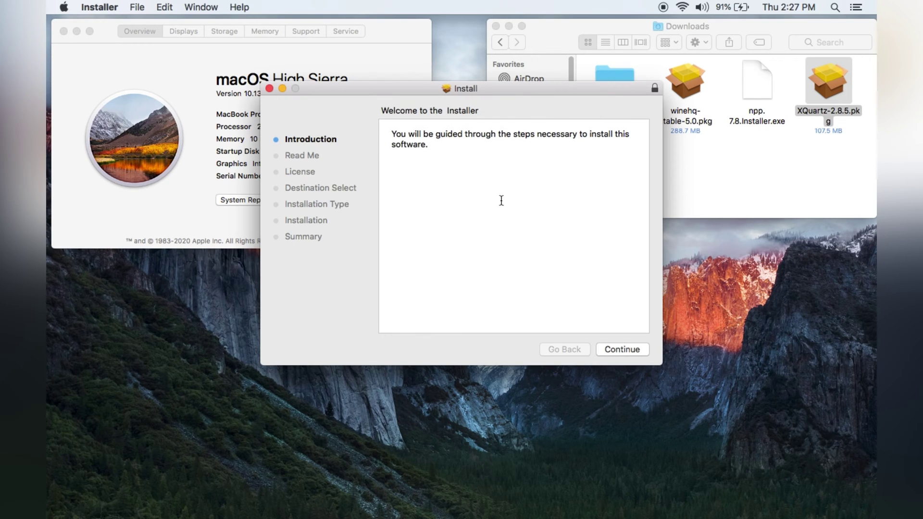
Install XQuartz 2.8.5, accepting the license and authorizing with the account password, then trash its package
click(621, 348)
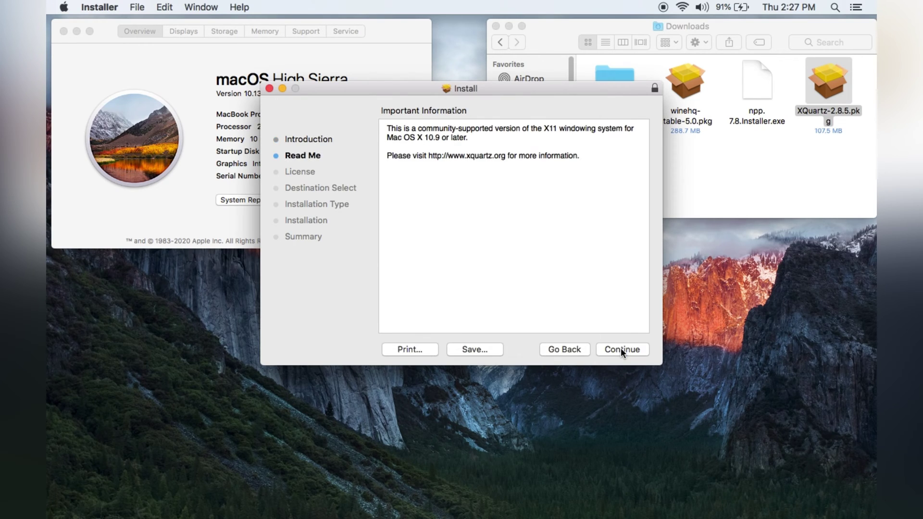
click(621, 348)
click(621, 348)
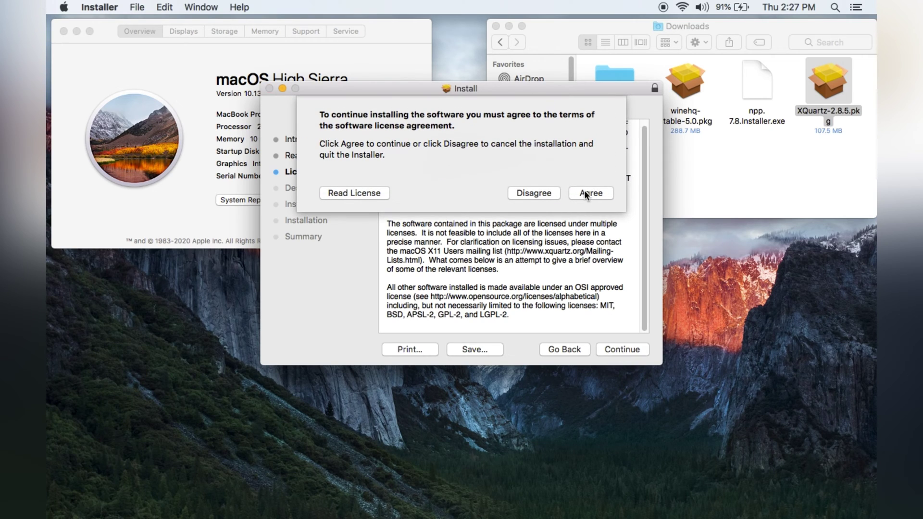
click(585, 191)
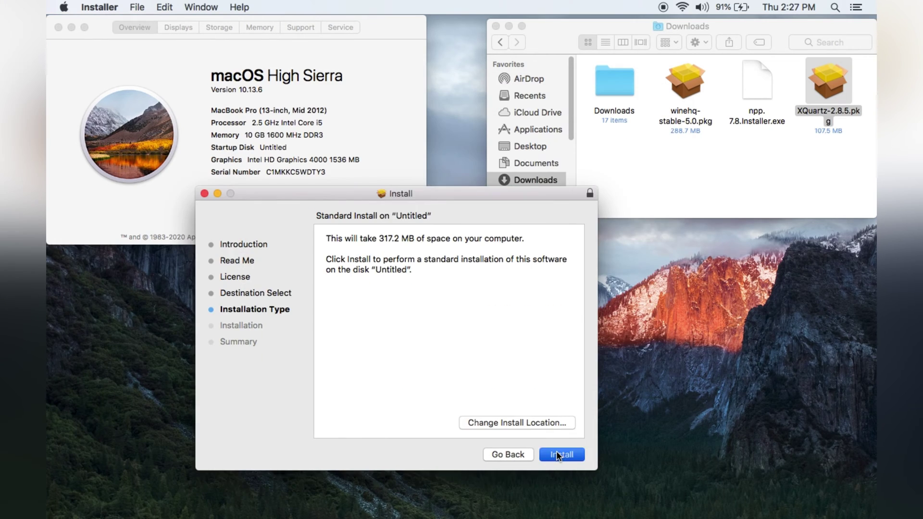
click(555, 451)
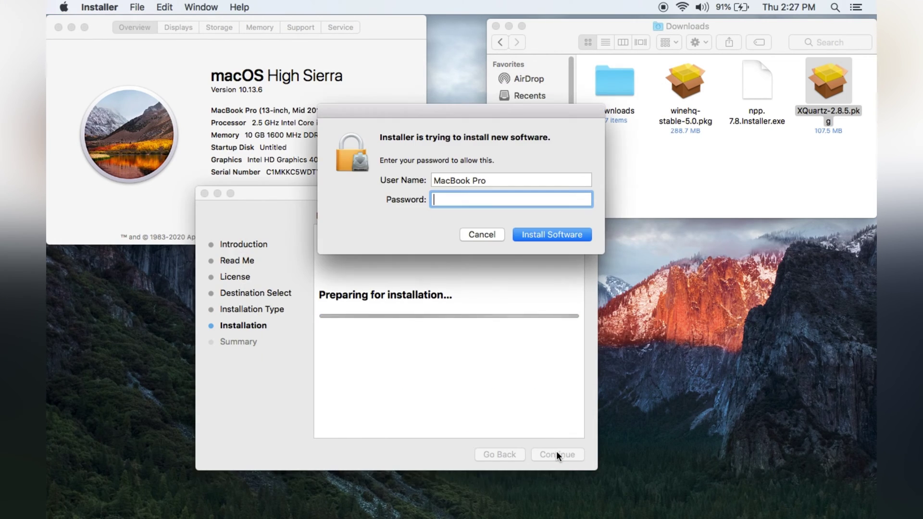
text(••••)
click(555, 232)
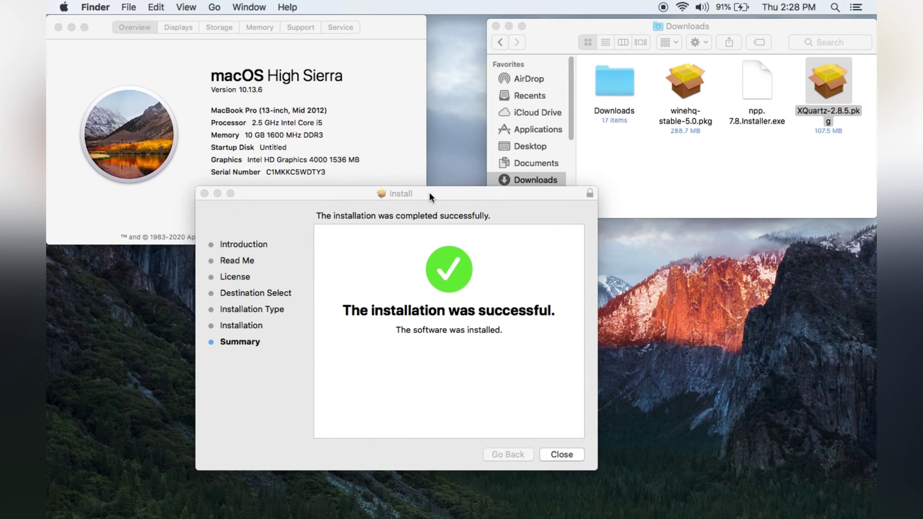
click(570, 454)
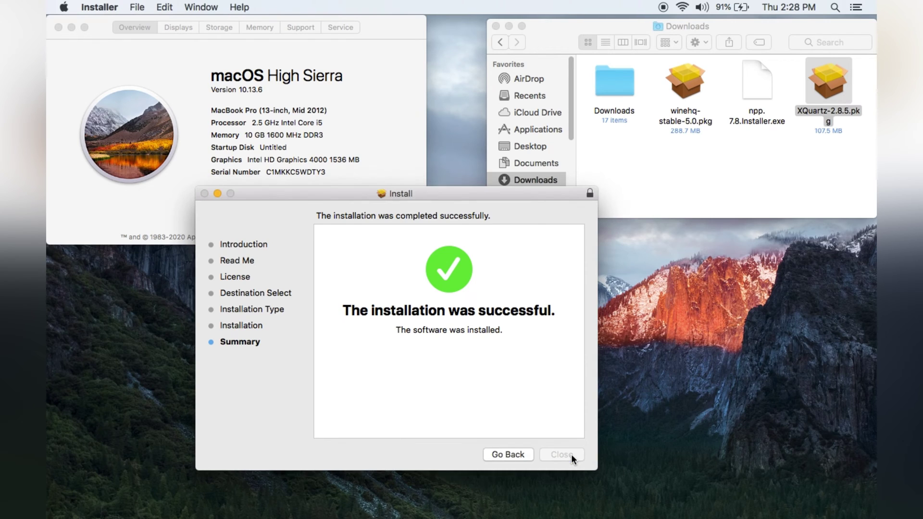
click(495, 270)
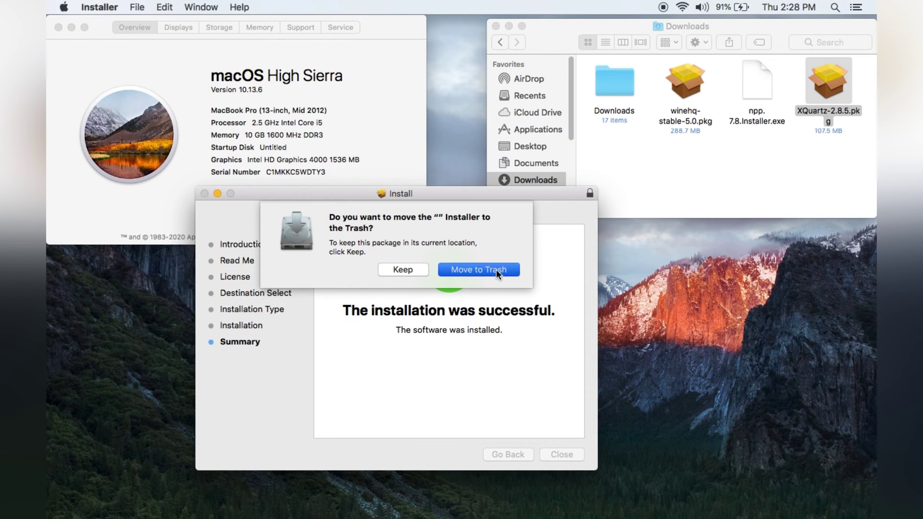
scroll(572, 120, down, 5)
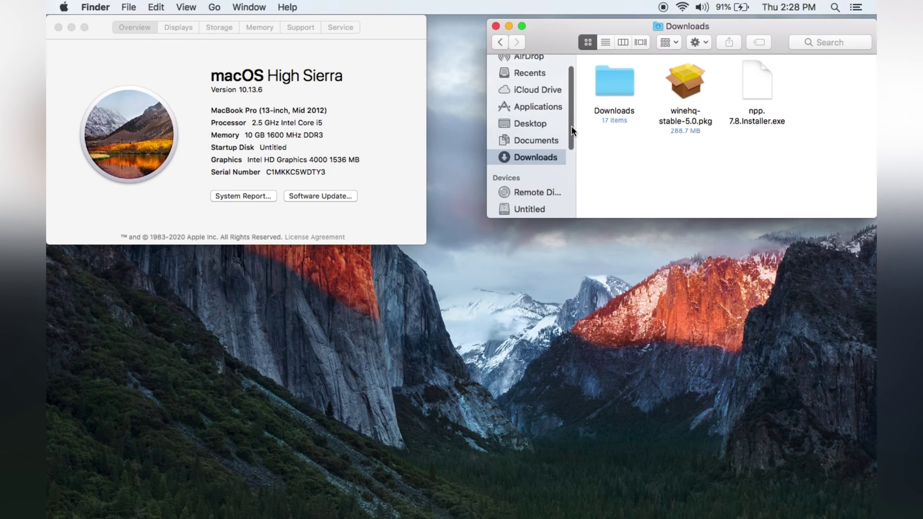
Install Wine Stable using the standard installation, authorize with the password, and trash winehq-stable-5.0.pkg
scroll(571, 144, up, 4)
scroll(571, 121, up, 2)
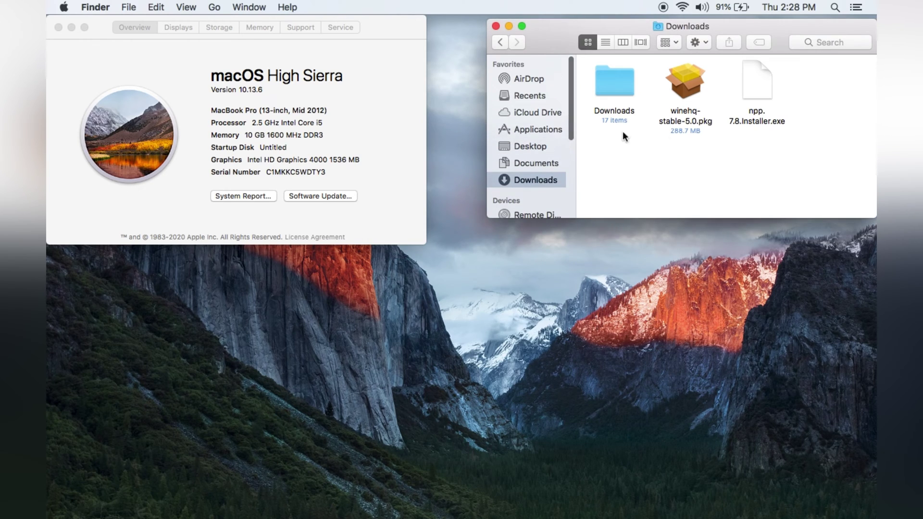
double_click(686, 83)
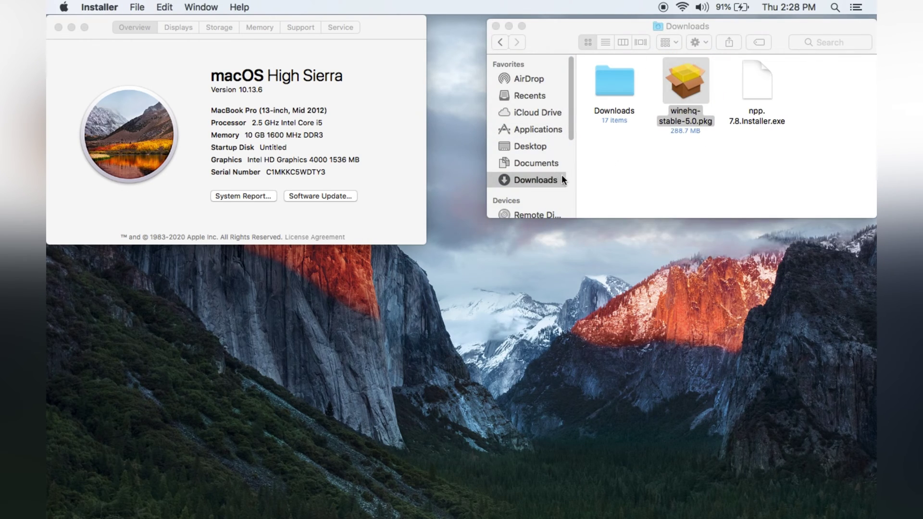
click(621, 349)
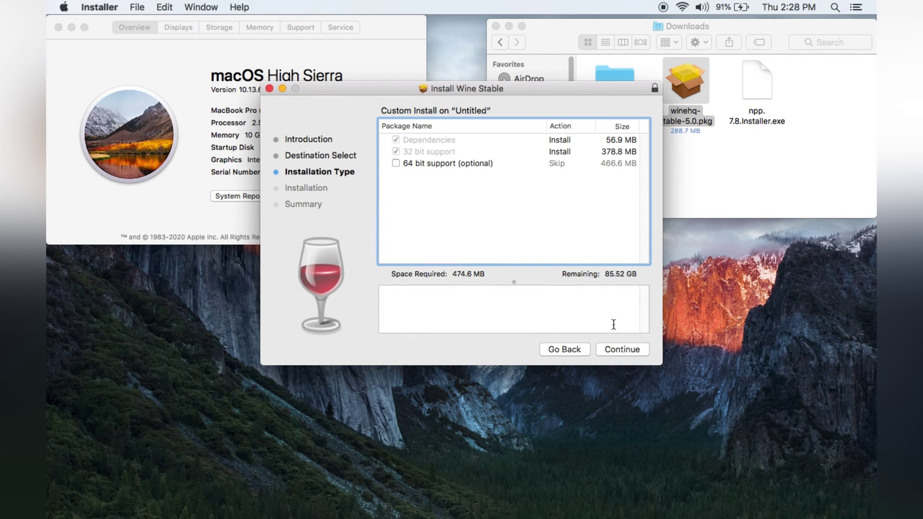
click(617, 351)
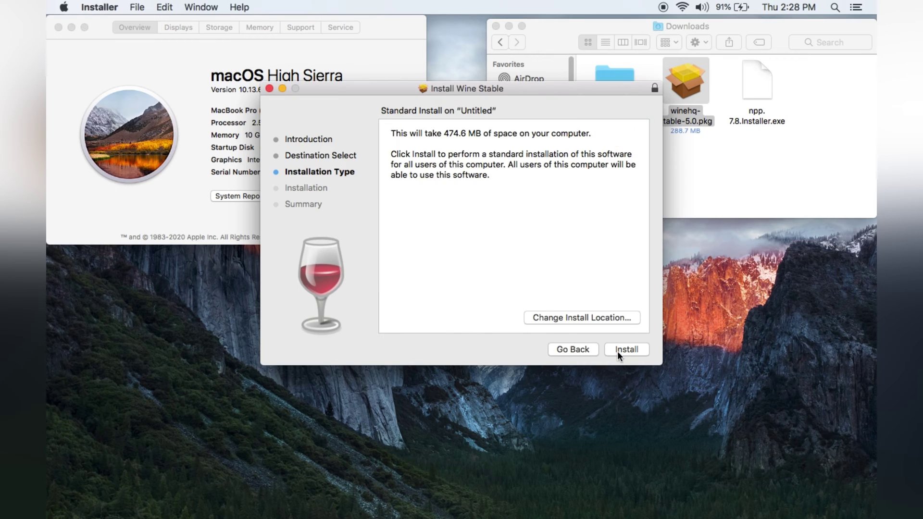
click(617, 350)
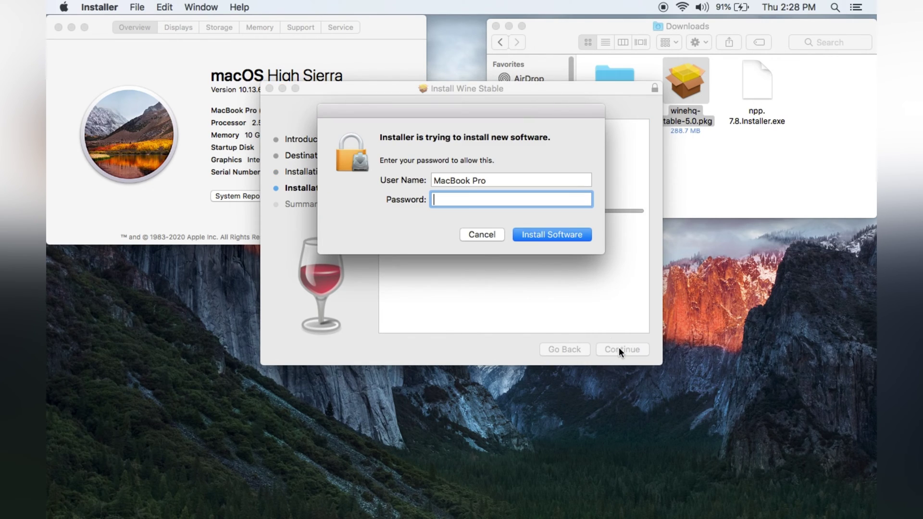
text(****)
click(558, 233)
drag(496, 84, 673, 229)
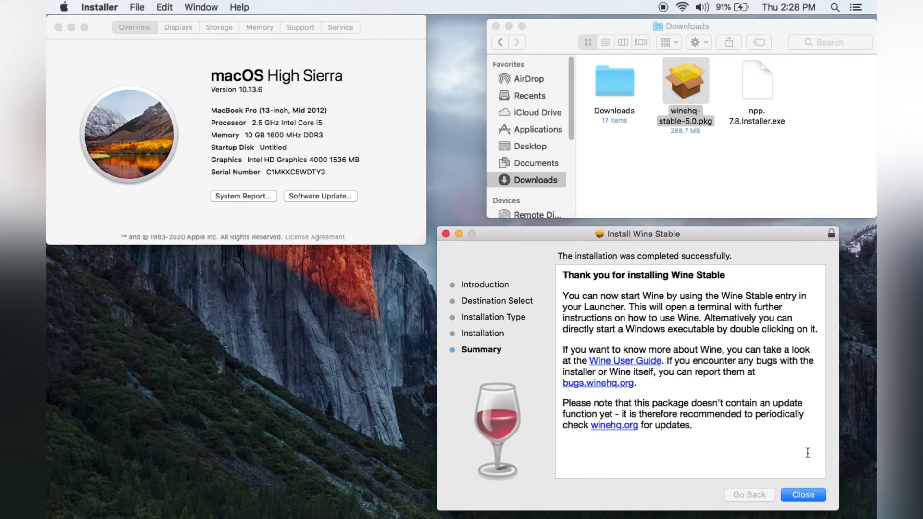
click(803, 495)
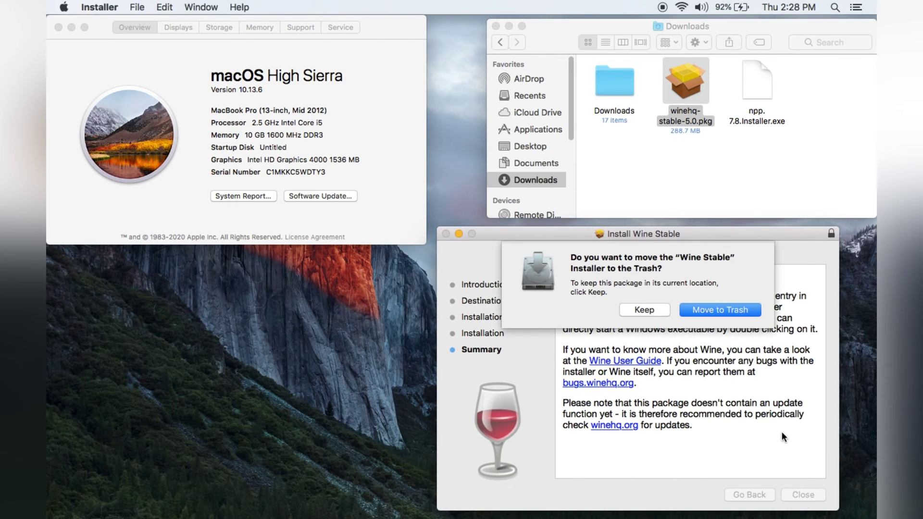
click(720, 309)
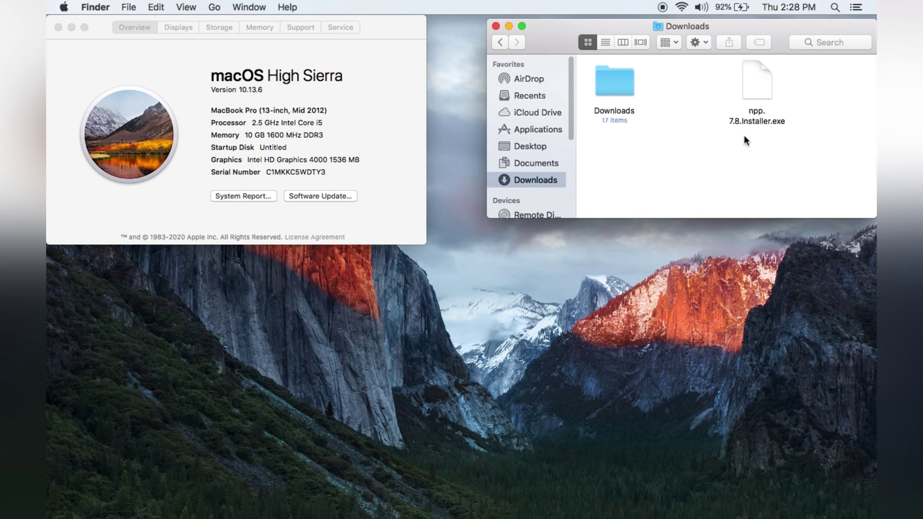
Browse Launchpad's Other folder and search the apps for 'no', then dismiss Launchpad
drag(570, 100, 571, 139)
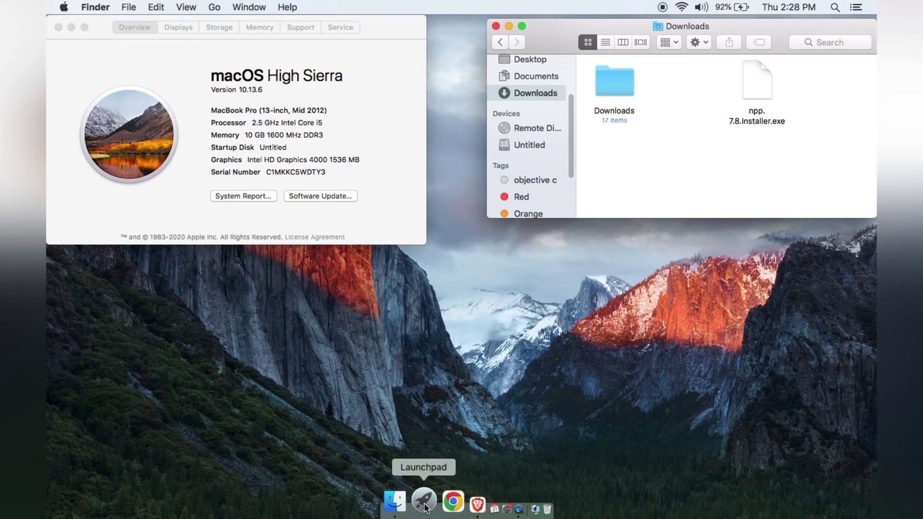
click(421, 502)
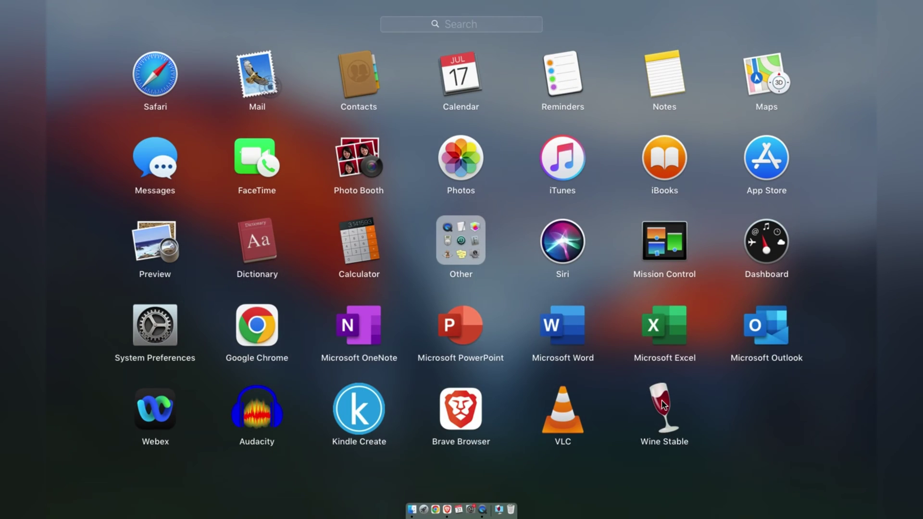
click(475, 259)
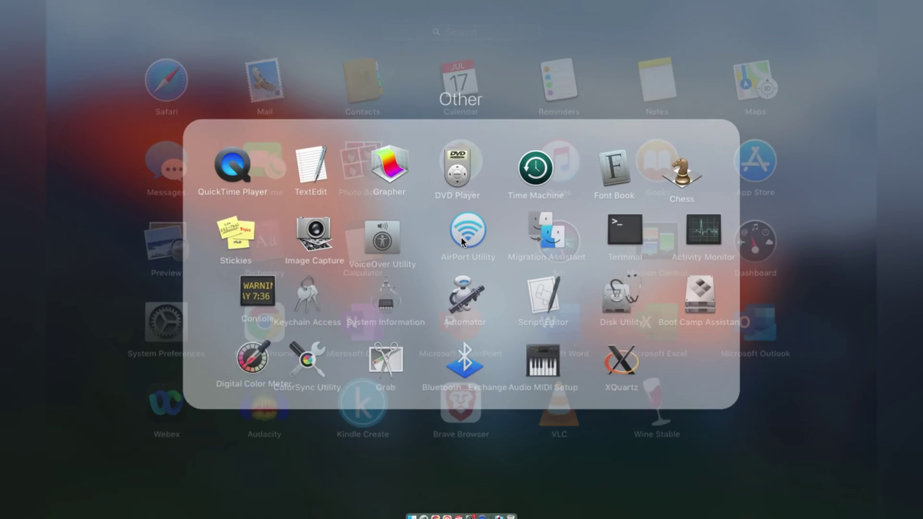
key(Escape)
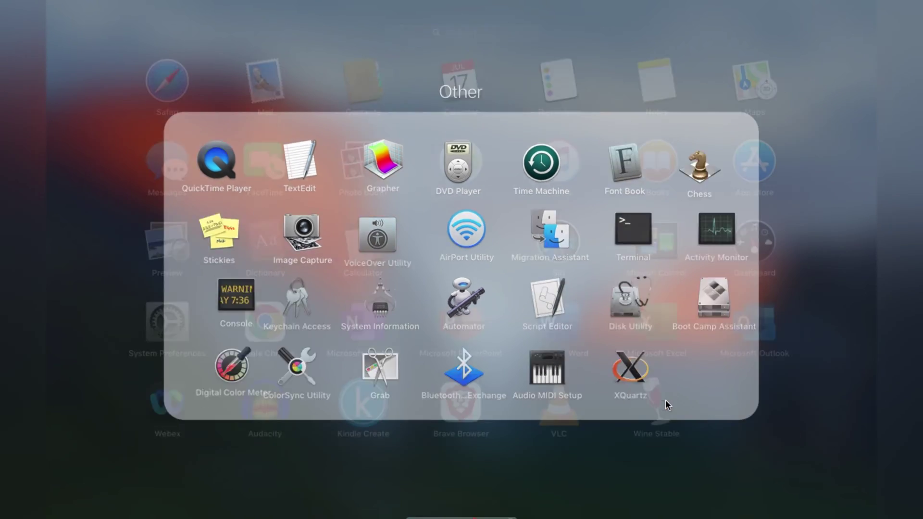
click(469, 24)
text(no)
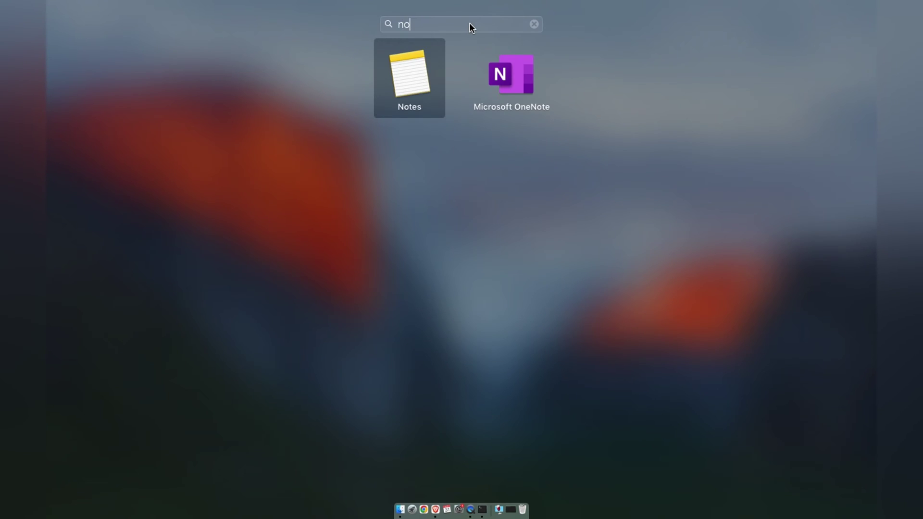
key(Escape)
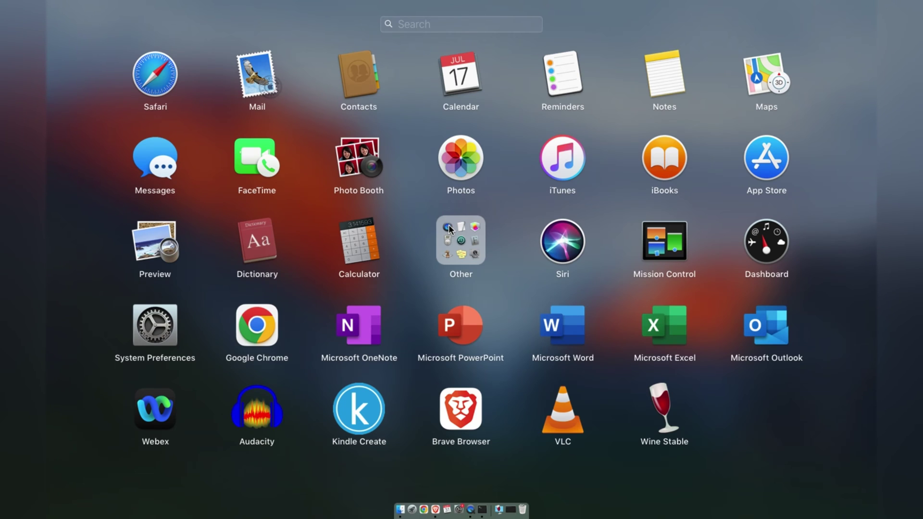
key(Escape)
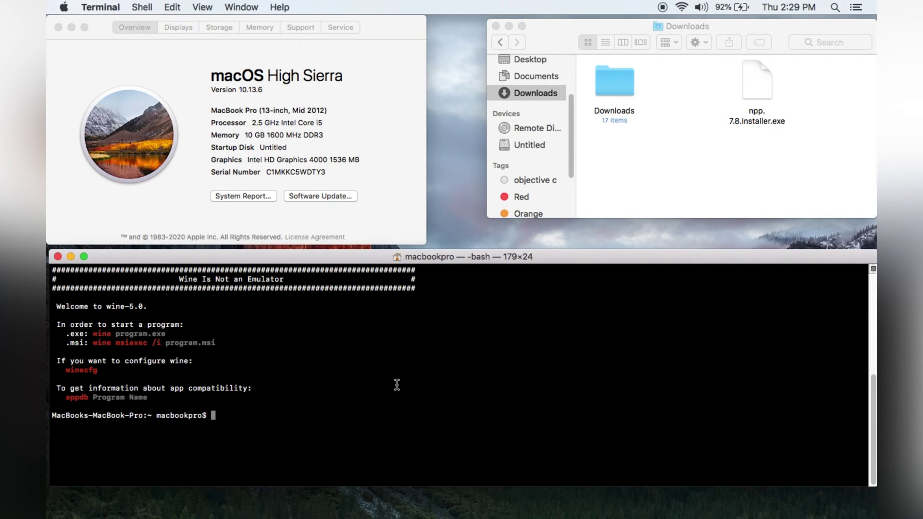
Run 'wine' in Terminal on the dragged-in npp.7.8.Installer.exe path from Downloads
text(wine)
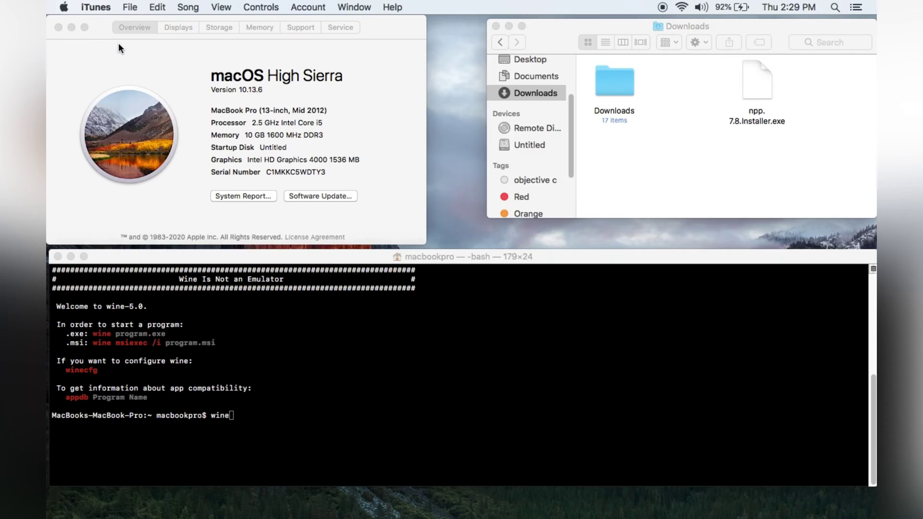
click(323, 378)
text(ne)
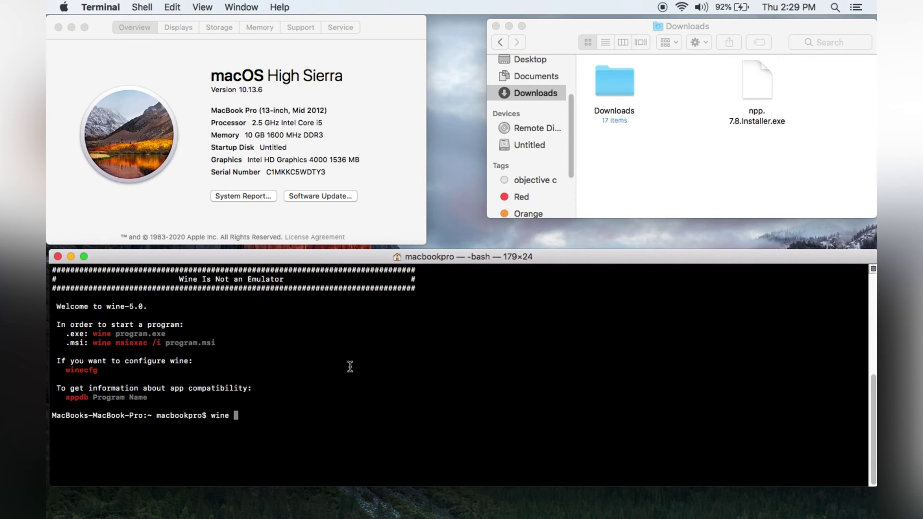
drag(756, 82, 490, 377)
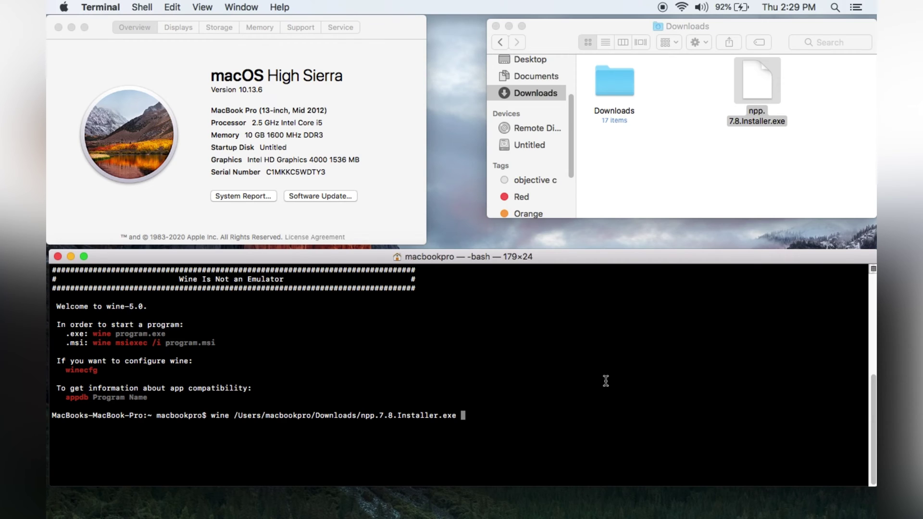
key(Return)
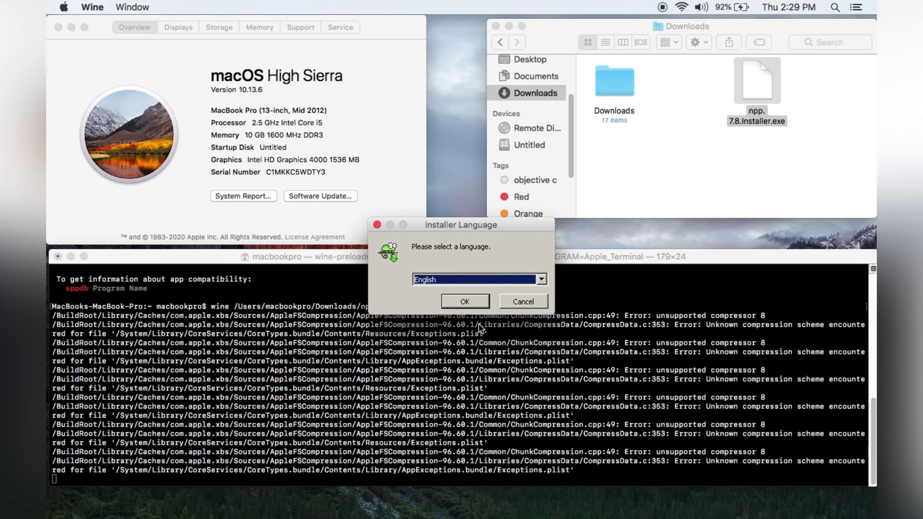
Close About This Mac, minimize Finder and Terminal, and choose English as installer language
click(59, 27)
click(507, 27)
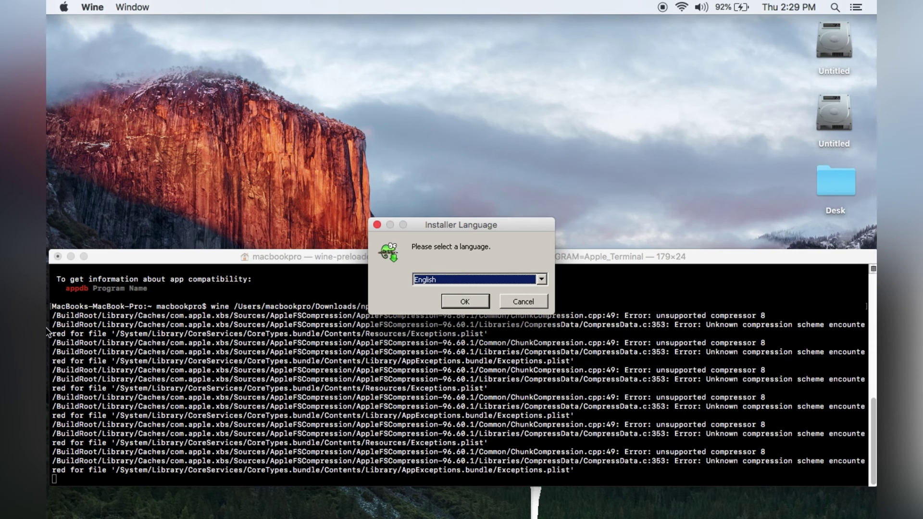
click(71, 256)
drag(477, 224, 514, 52)
click(501, 129)
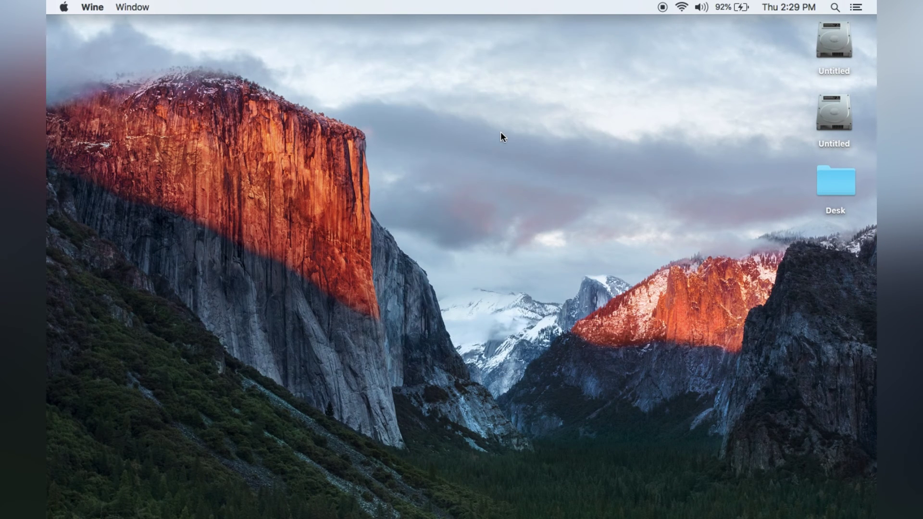
Accept the license and keep default location and components to install and launch Notepad++
click(533, 377)
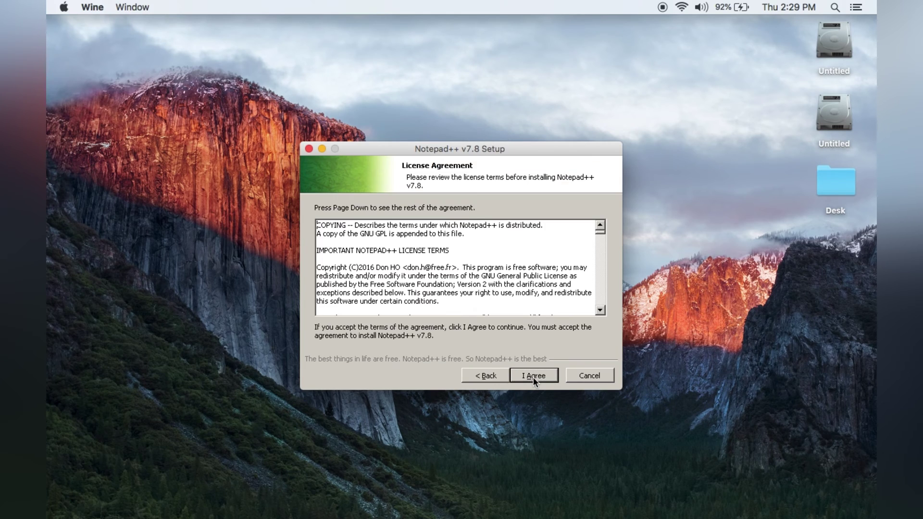
click(532, 377)
click(532, 376)
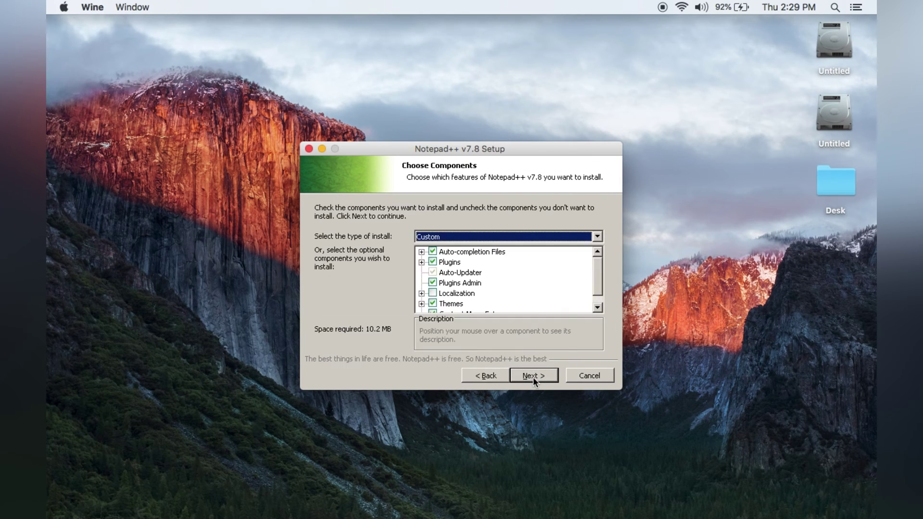
click(533, 377)
click(532, 376)
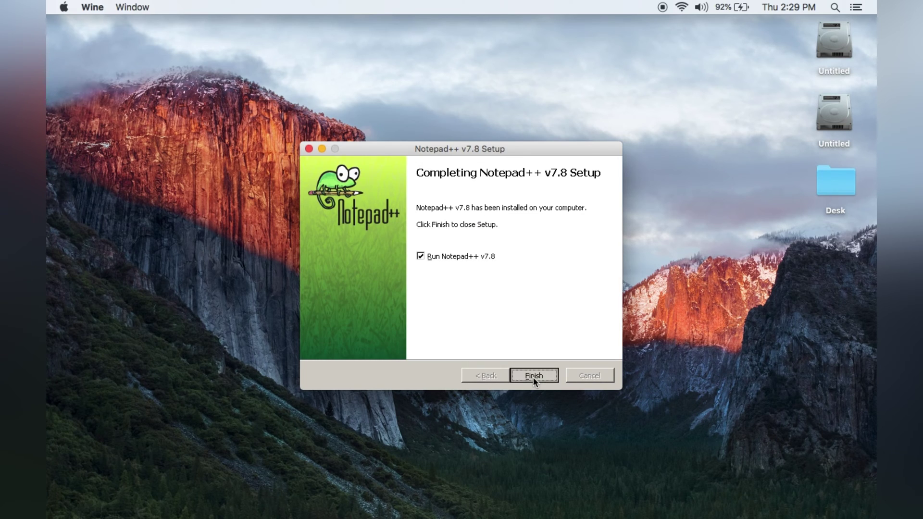
click(532, 377)
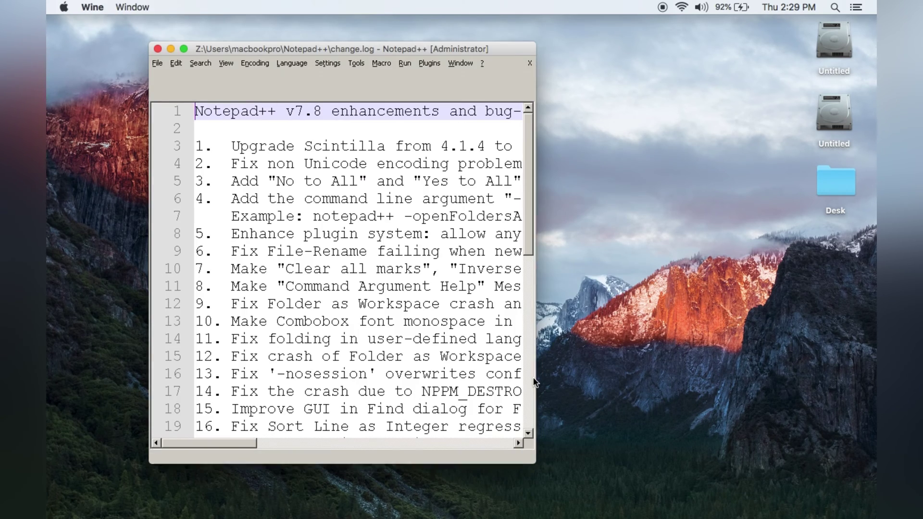
Maximize Notepad++ and start a new document reading 'this is notepad ++ in old mac'
click(187, 49)
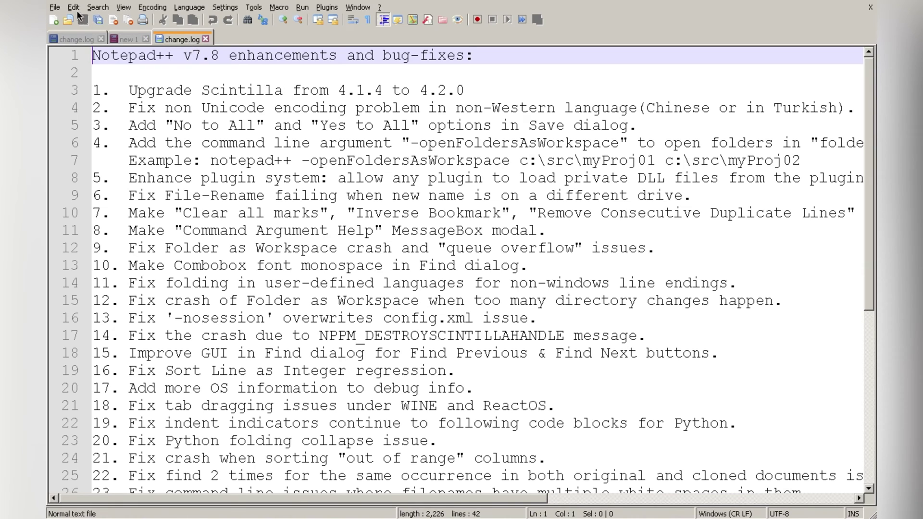
click(54, 8)
click(72, 19)
text(this is notepad ++ in old mac)
Enlarge the text zoom, add 'work good' on the next line, and exit full screen
click(283, 19)
key(ctrl+minus)
key(ctrl+minus)
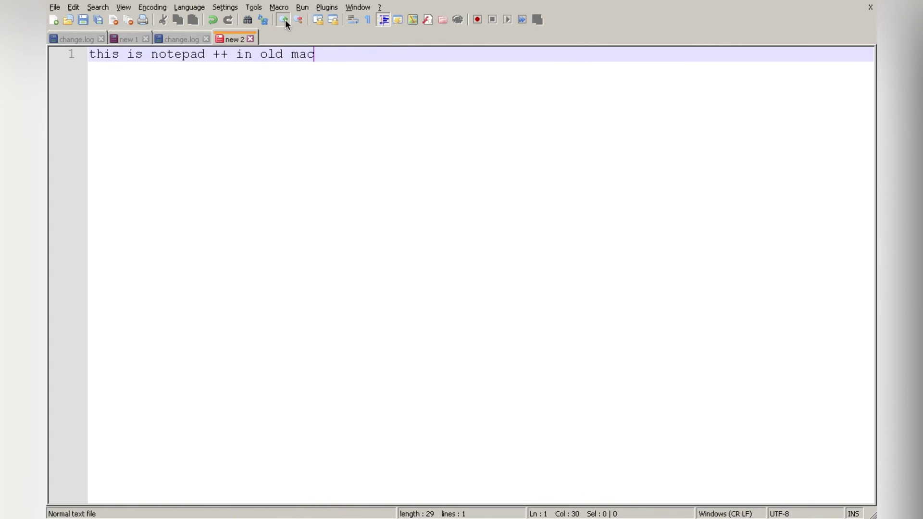
click(284, 20)
click(284, 20)
key(Return)
text(work)
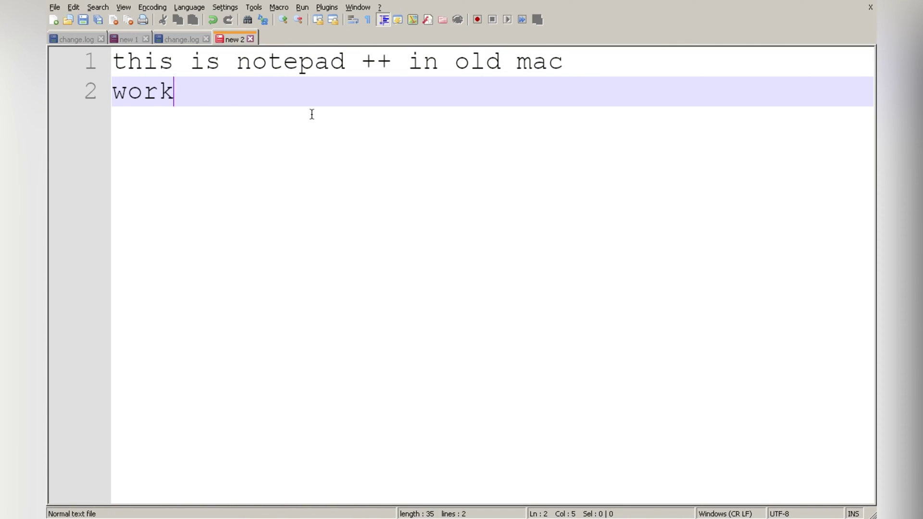
text( good)
key(Return)
key(F11)
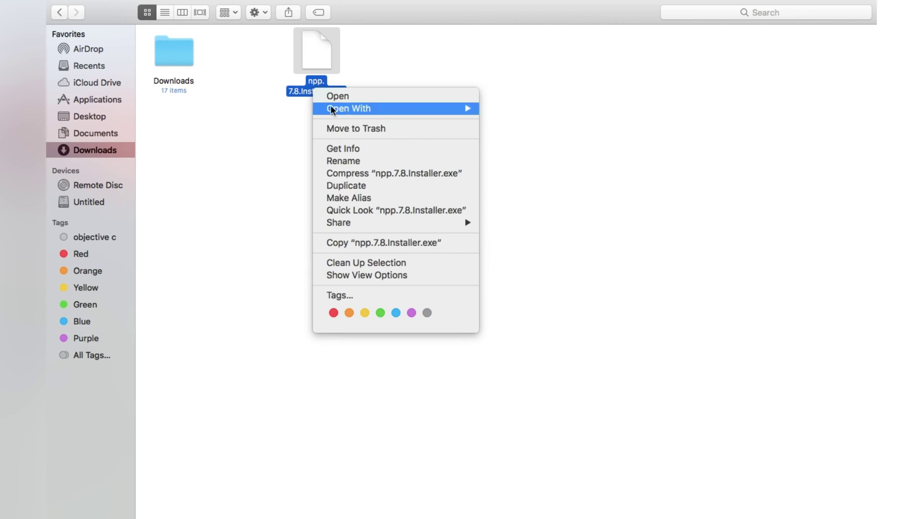
key(Escape)
Move XQuartz from Applications to the Trash, authorizing the removal
click(91, 98)
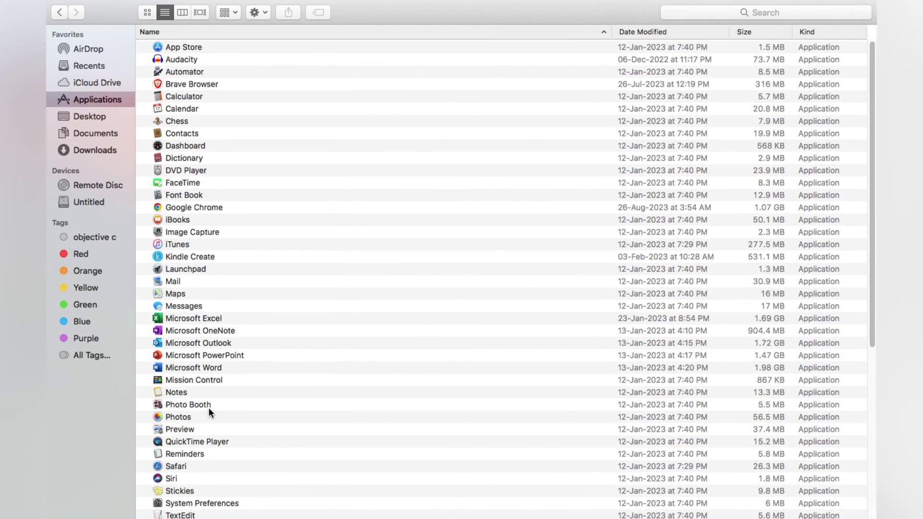
scroll(202, 432, down, 10)
right_click(194, 476)
click(247, 323)
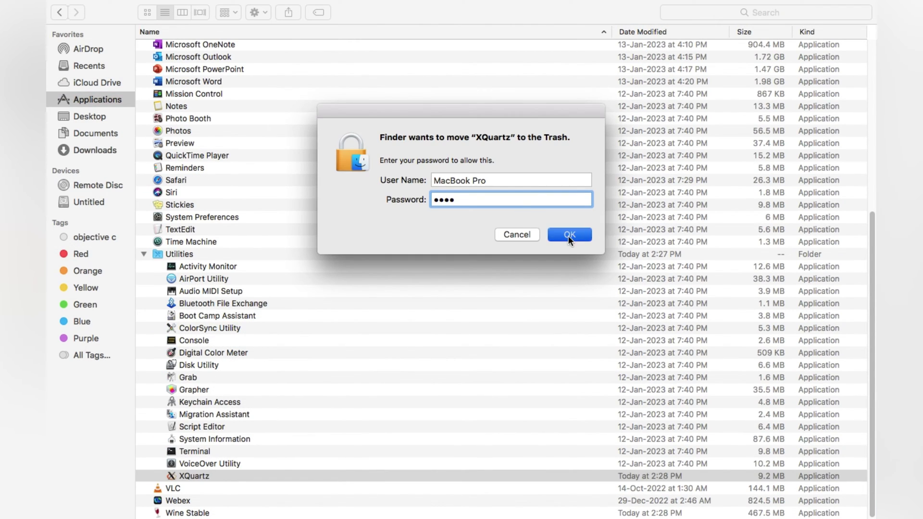
click(567, 236)
Trash Wine Stable, entering the account password, and close the Finder window
key(super+BackSpace)
text(••••)
key(Return)
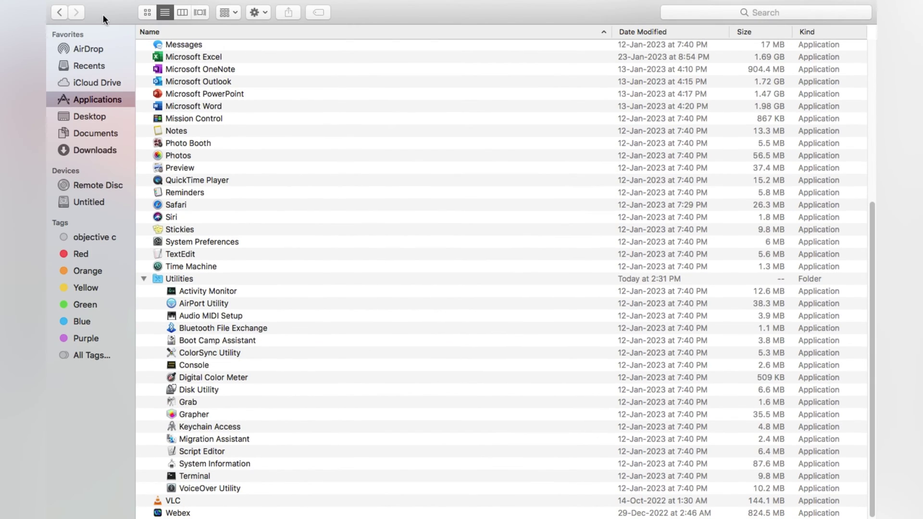
key(super+w)
Empty the Trash from the Dock and check Launchpad
right_click(533, 505)
click(538, 455)
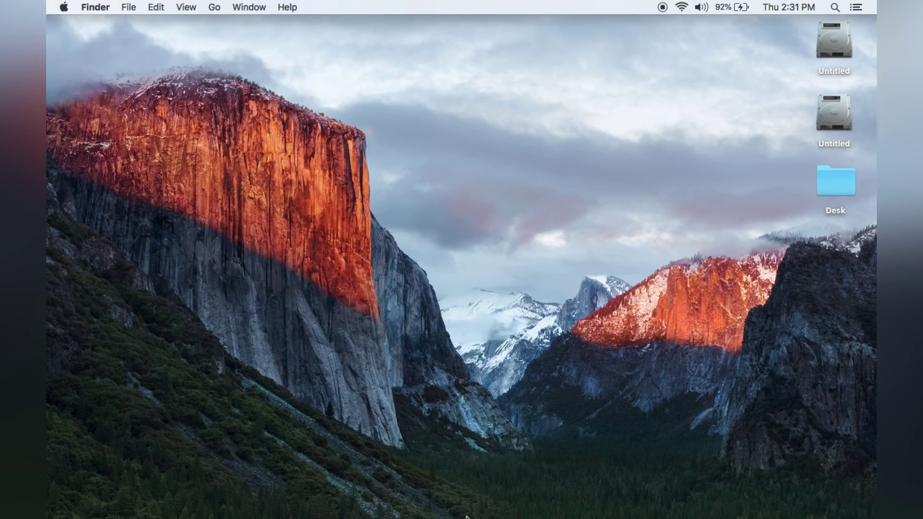
click(418, 508)
Close Launchpad and load google.com in a new private Brave tab
text(no)
key(Escape)
key(Escape)
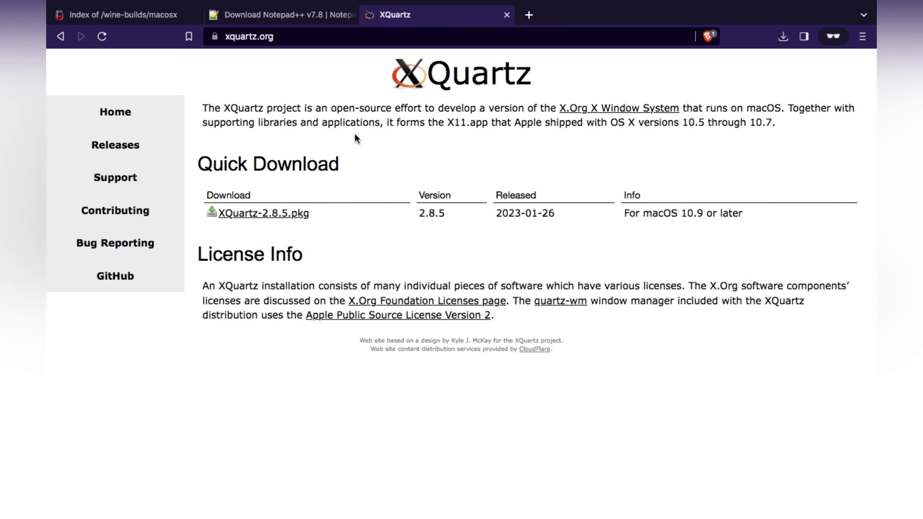
click(528, 15)
text(g)
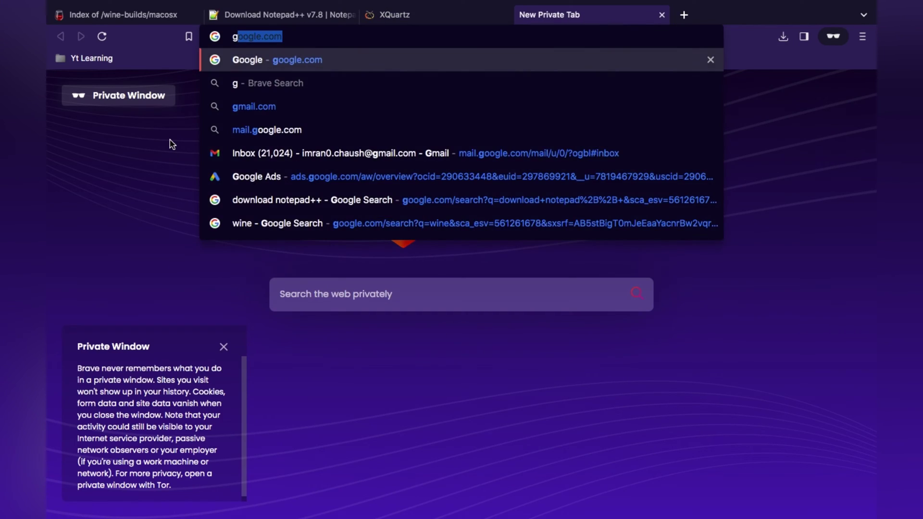
key(Return)
Search 'crossover software', open the CodeWeavers CrossOver Mac page and its Free Trial
text(cro)
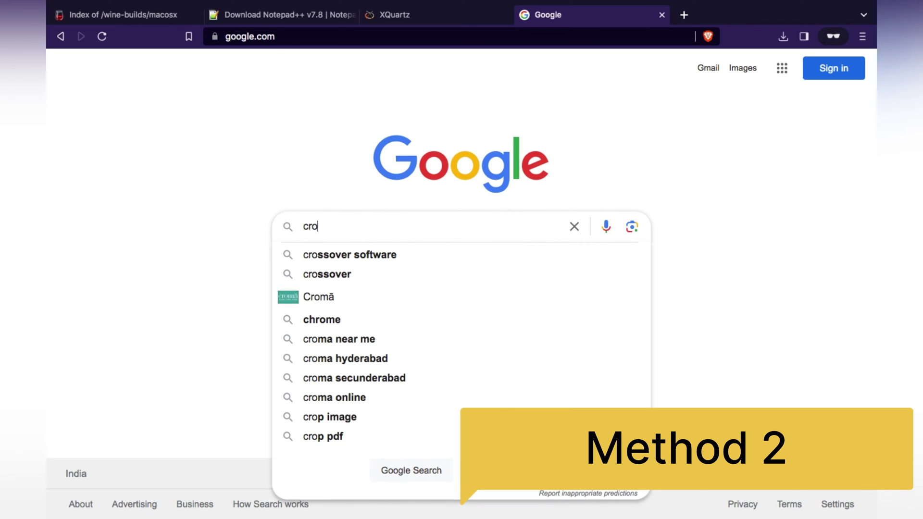
key(Down)
key(Return)
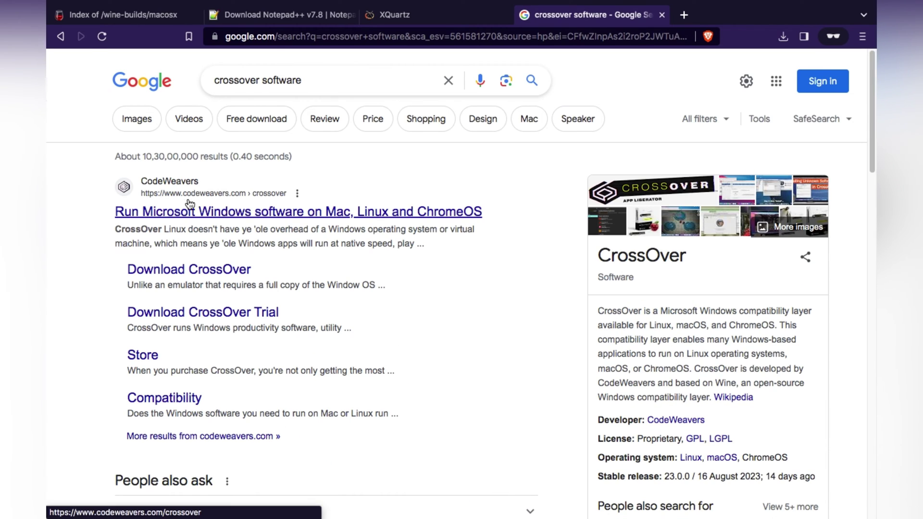
click(194, 212)
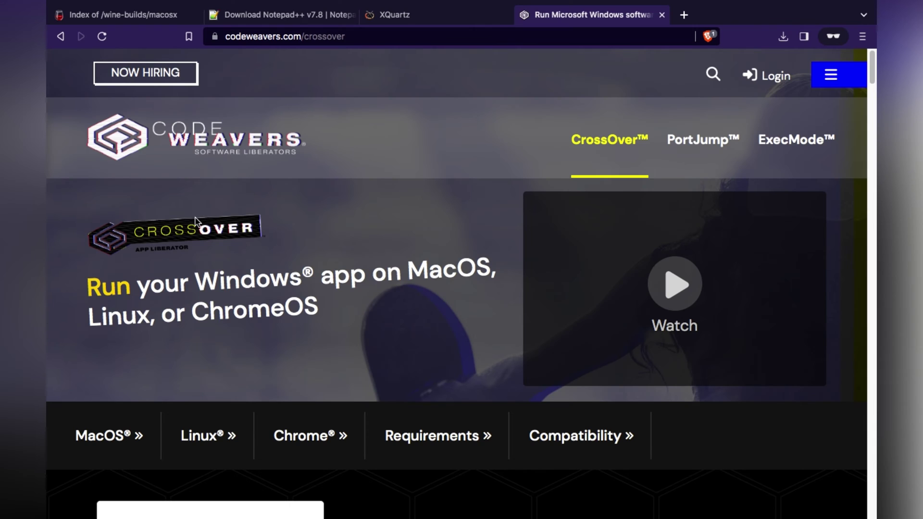
click(110, 434)
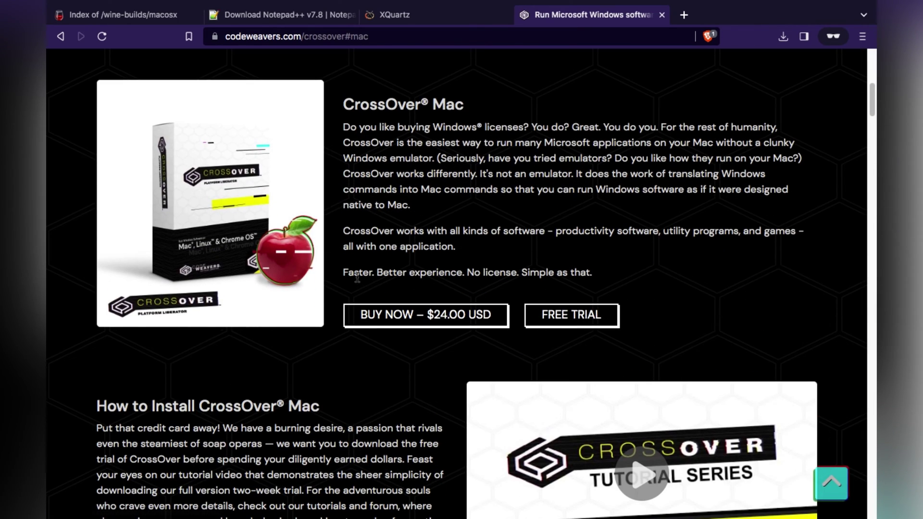
click(575, 318)
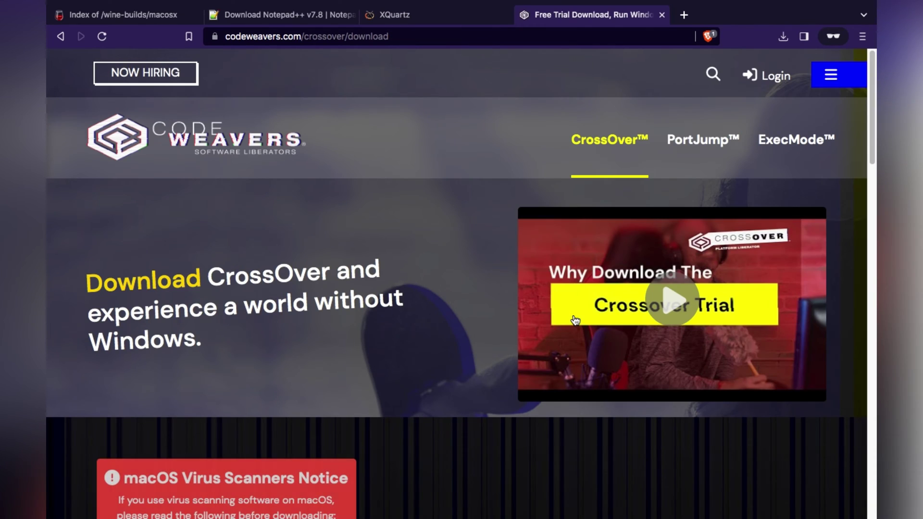
scroll(390, 310, down, 10)
Autofill the trial form's name and e-mail fields from saved entries
click(336, 204)
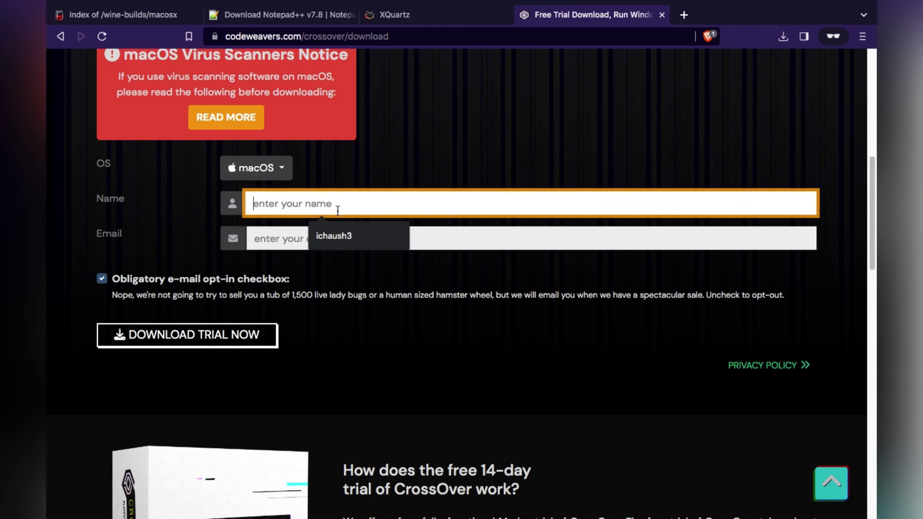
click(338, 235)
click(351, 240)
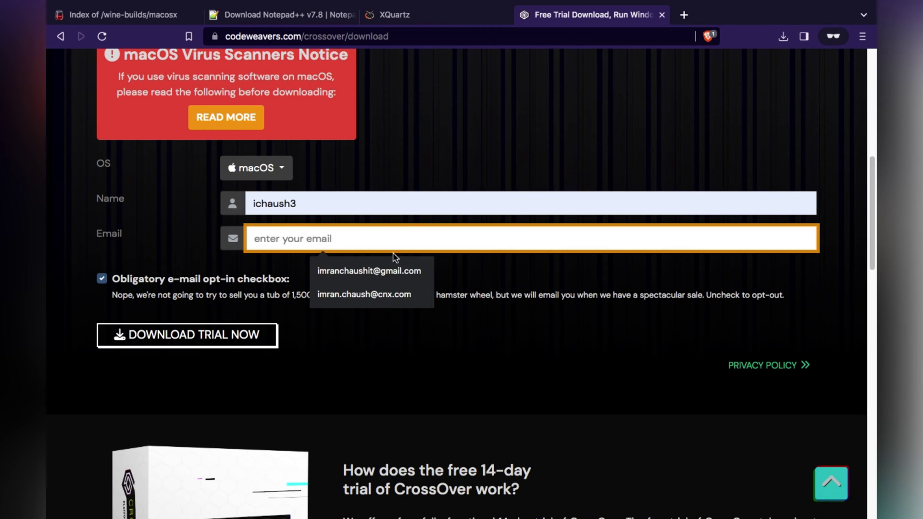
click(391, 272)
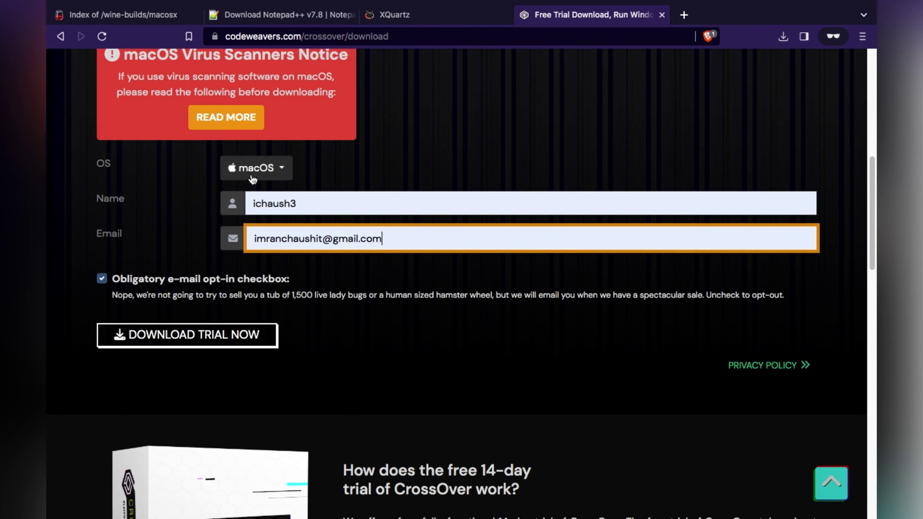
Request the trial and save crossover-23.0.0.zip into Downloads, checking its progress
click(224, 337)
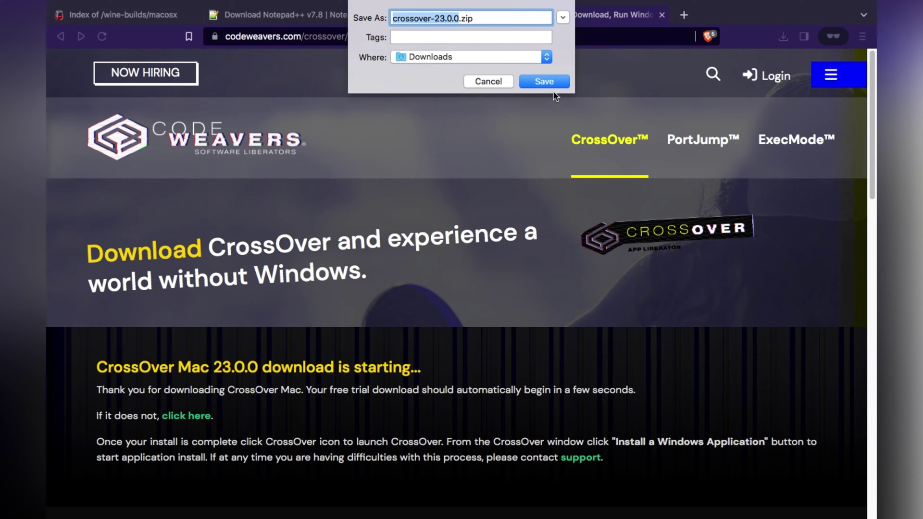
click(548, 80)
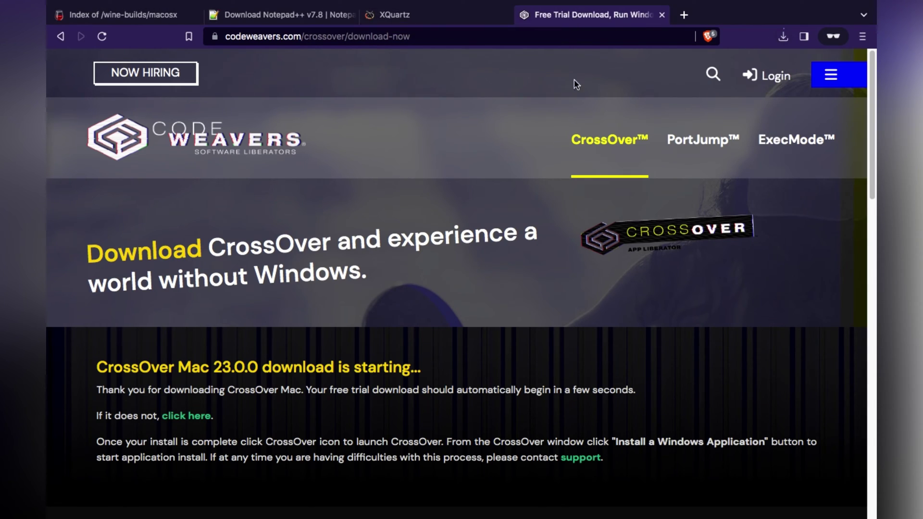
click(782, 36)
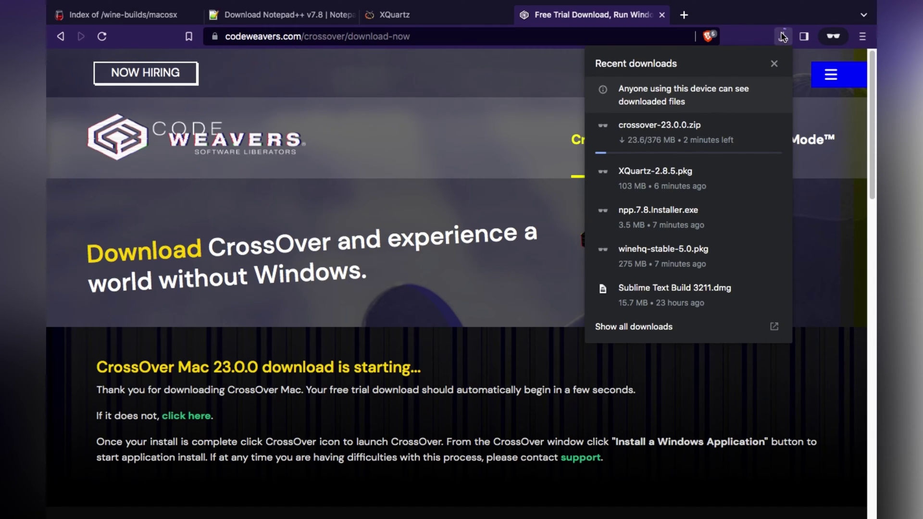
Open Downloads in Finder and extract crossover-23.0.0.zip
key(super+Tab)
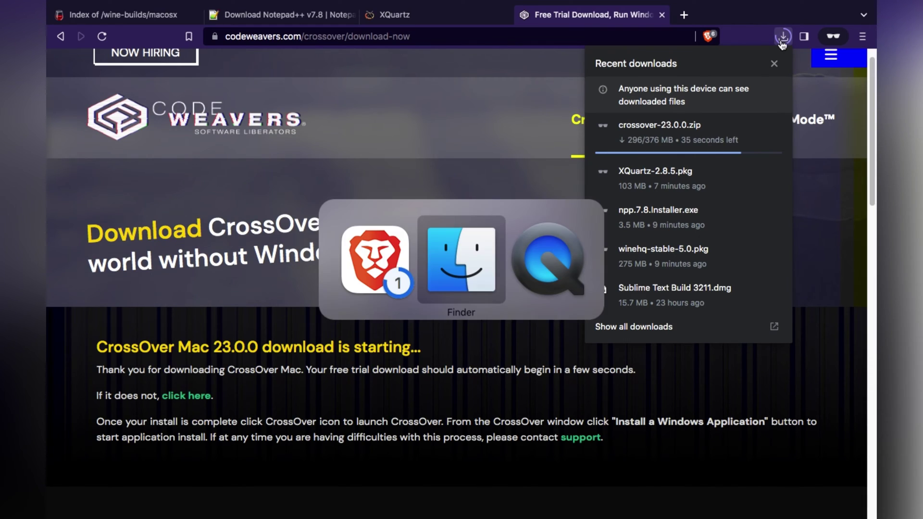
key(super+Tab)
key(super+Tab)
key(super+Tab)
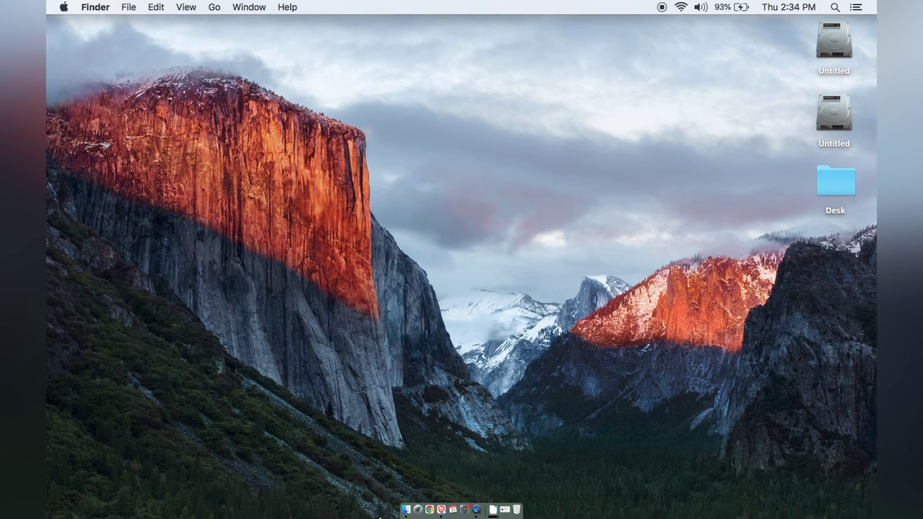
click(406, 509)
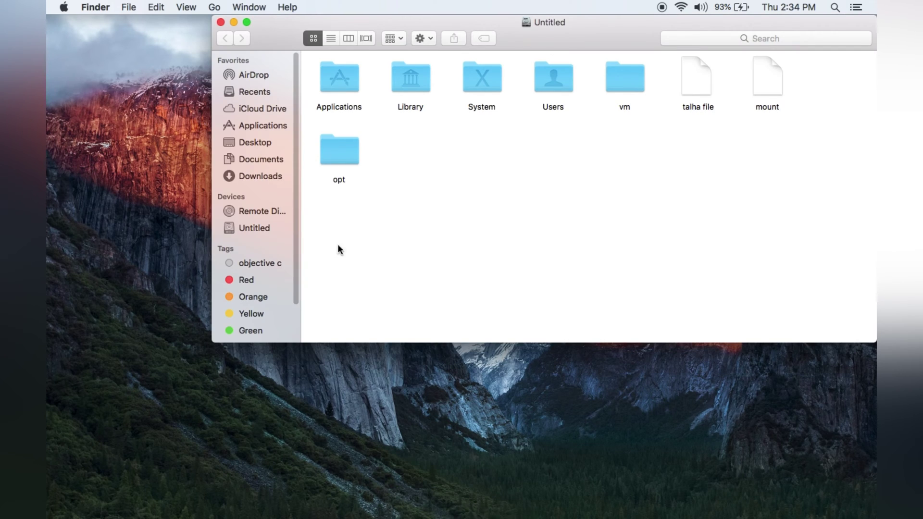
click(263, 176)
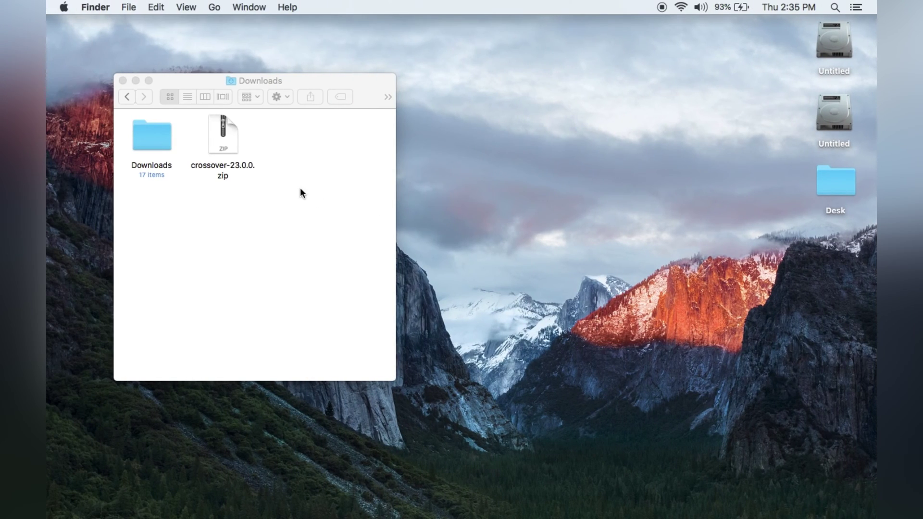
double_click(228, 137)
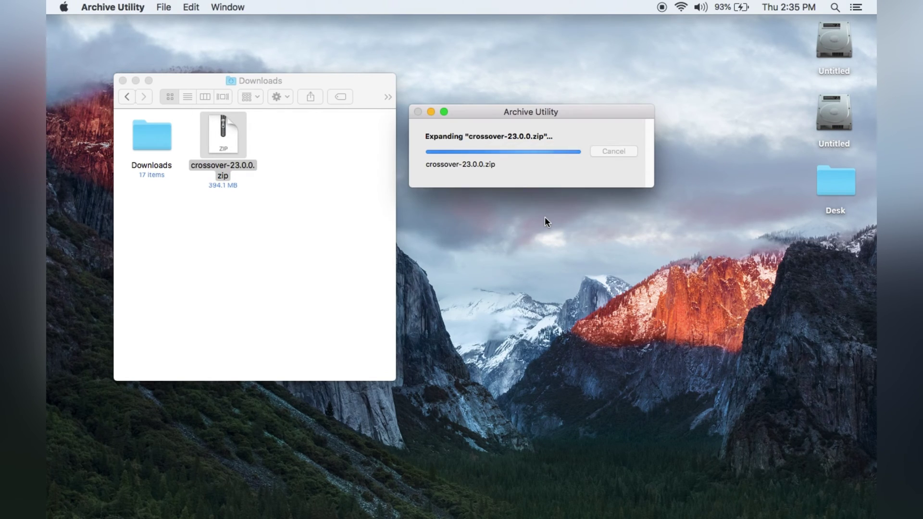
Trash the zip, permanently empty the Trash, and select the extracted CrossOver app
right_click(223, 146)
click(291, 187)
right_click(511, 505)
click(529, 458)
click(562, 194)
click(332, 145)
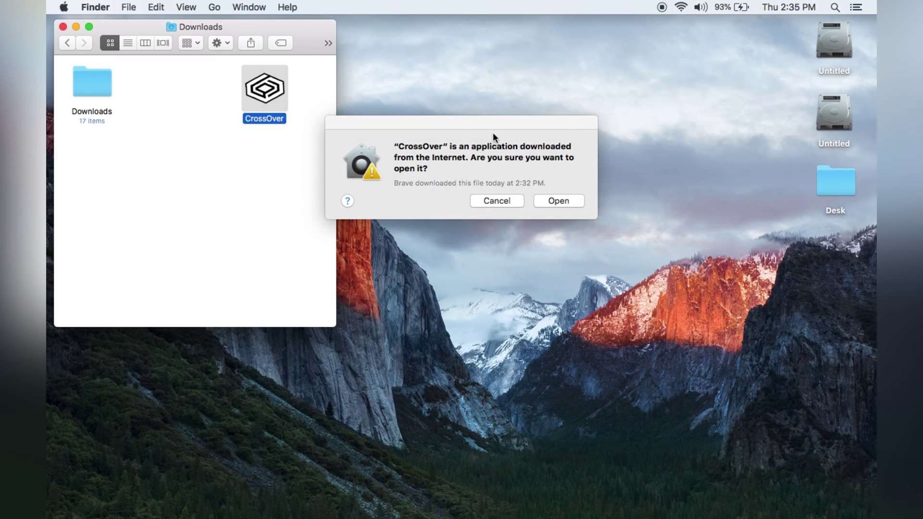
Confirm opening the downloaded CrossOver app and continue with the trial
drag(485, 125, 517, 120)
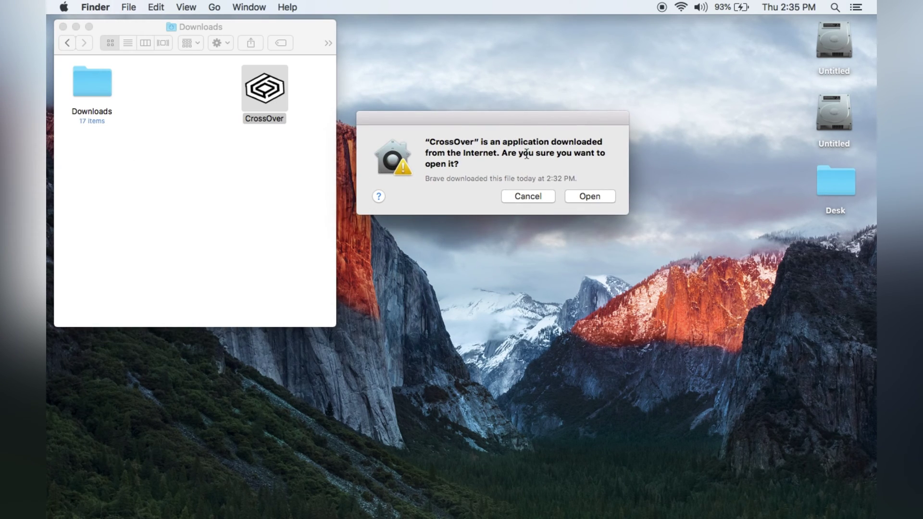
click(588, 195)
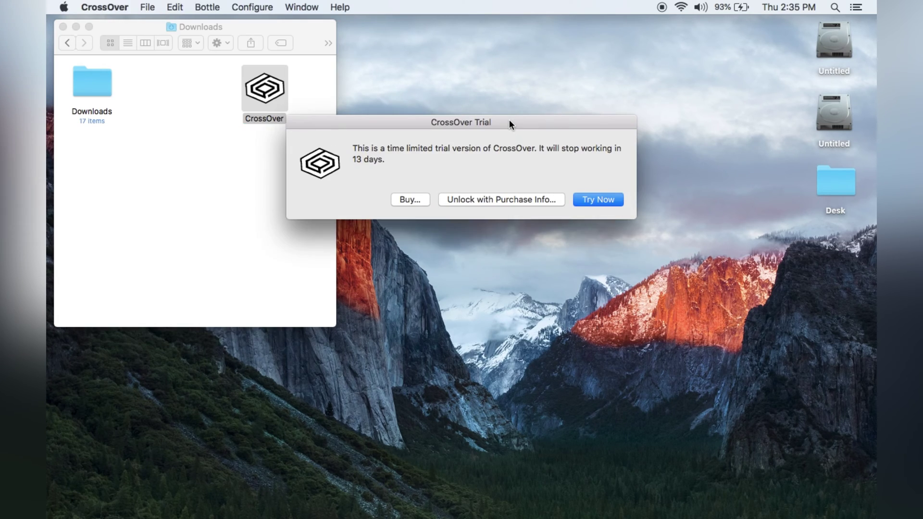
click(593, 200)
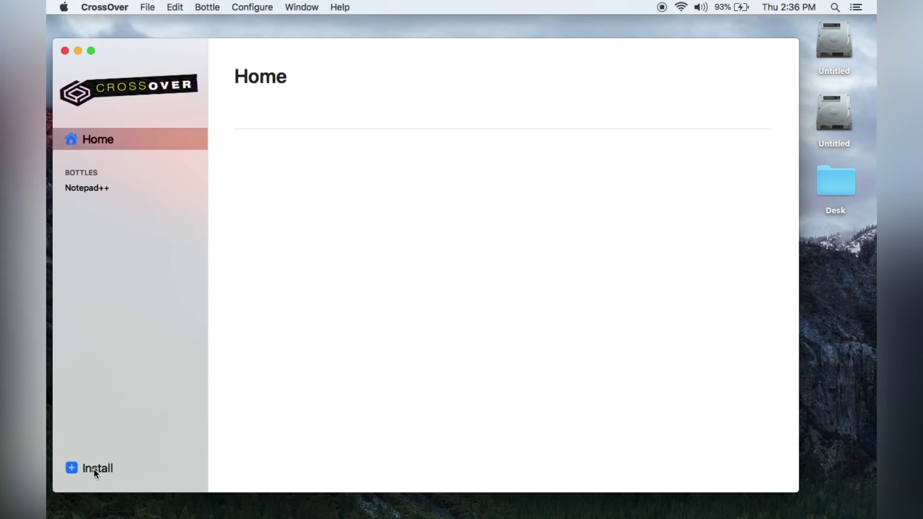
Search 'note pad' in CrossOver's Install section and open the Notepad++ entry
click(86, 468)
text(note)
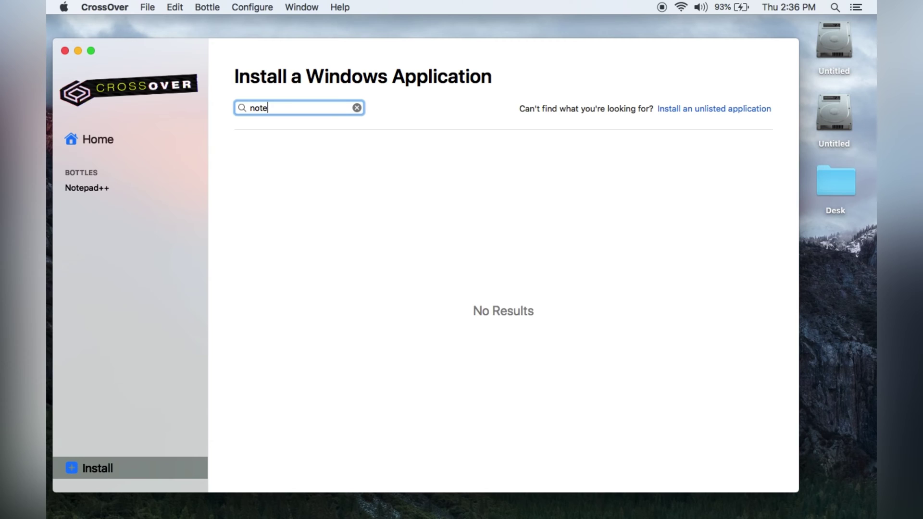
text( pad)
click(307, 152)
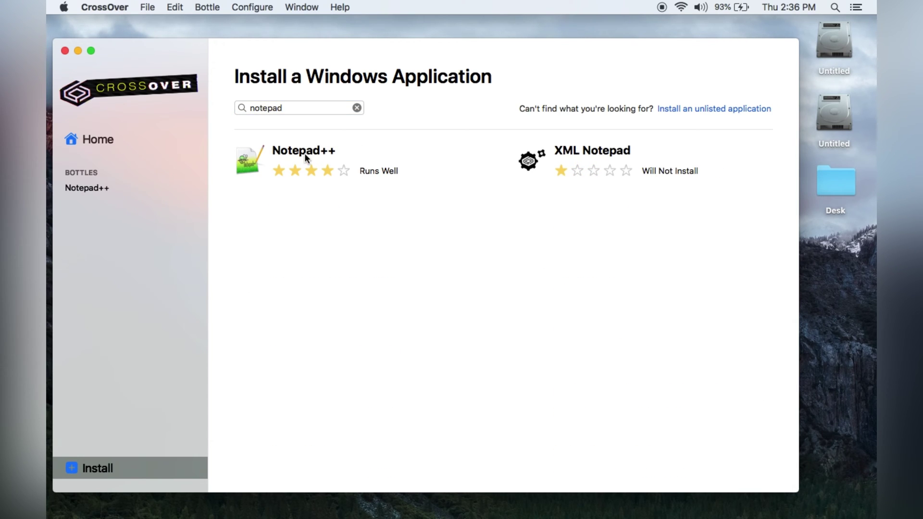
click(388, 193)
Install Notepad++ 8.4.6 in English with the licence accepted and default location and components
click(713, 111)
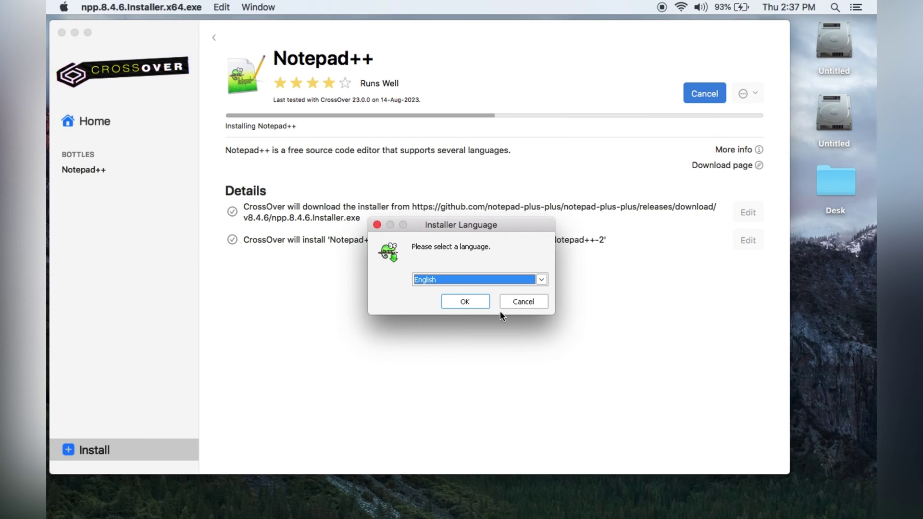
click(466, 300)
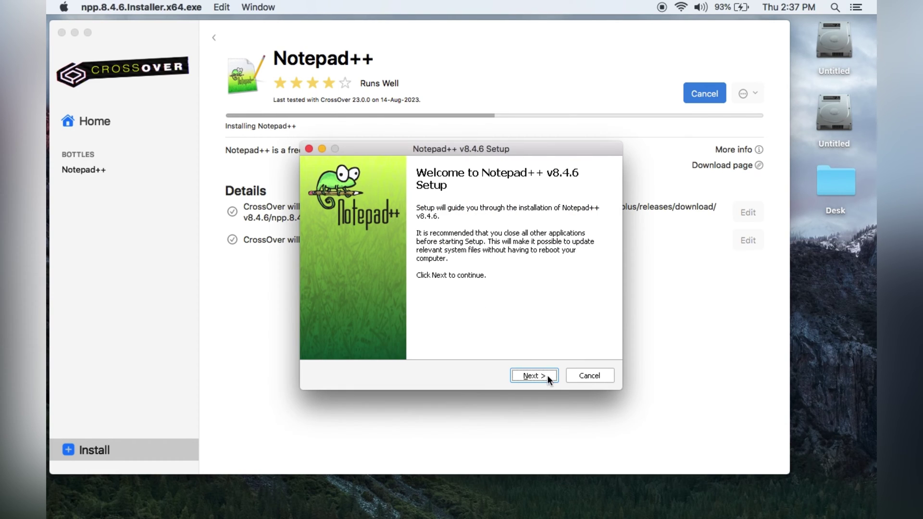
click(548, 375)
click(542, 372)
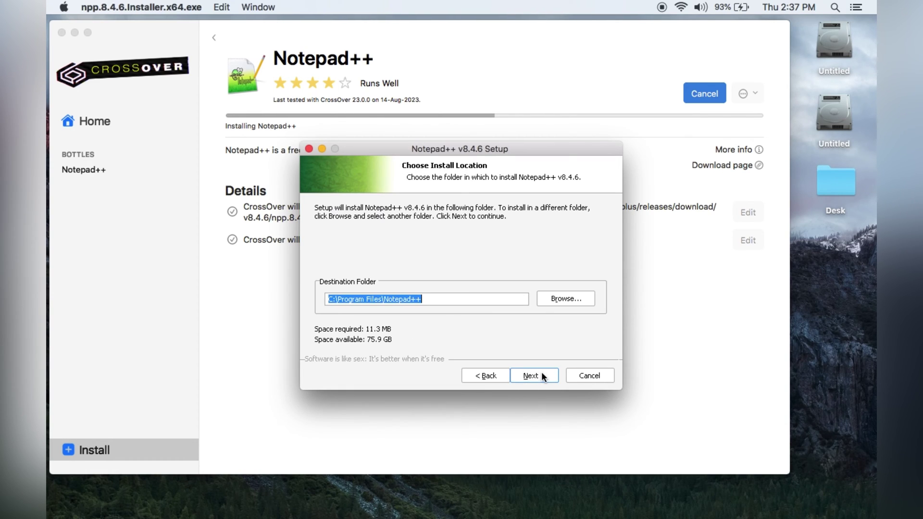
click(542, 375)
click(542, 375)
click(542, 374)
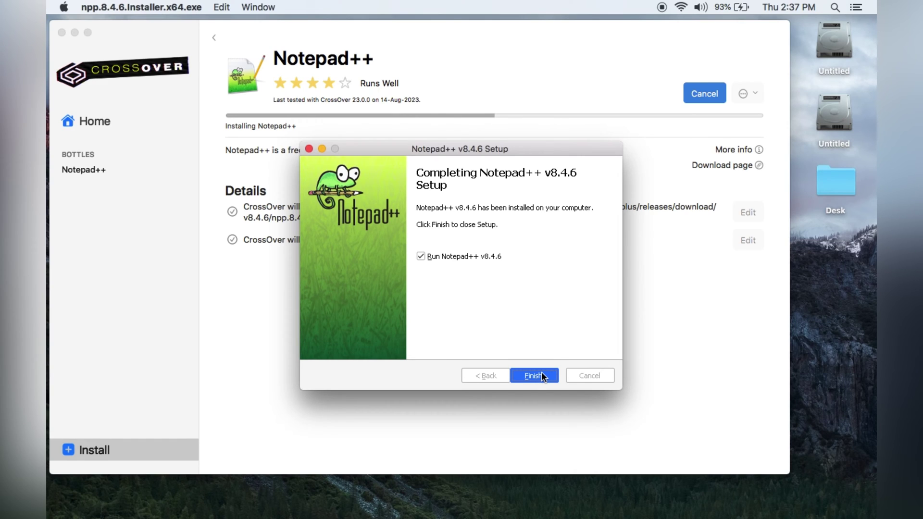
click(541, 374)
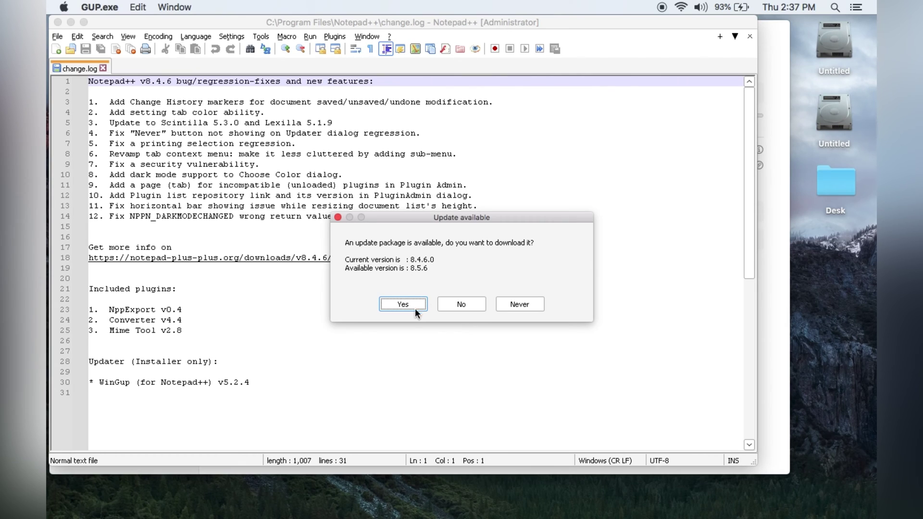
Accept the 8.5.6 update and run its English setup with default location and components
click(406, 303)
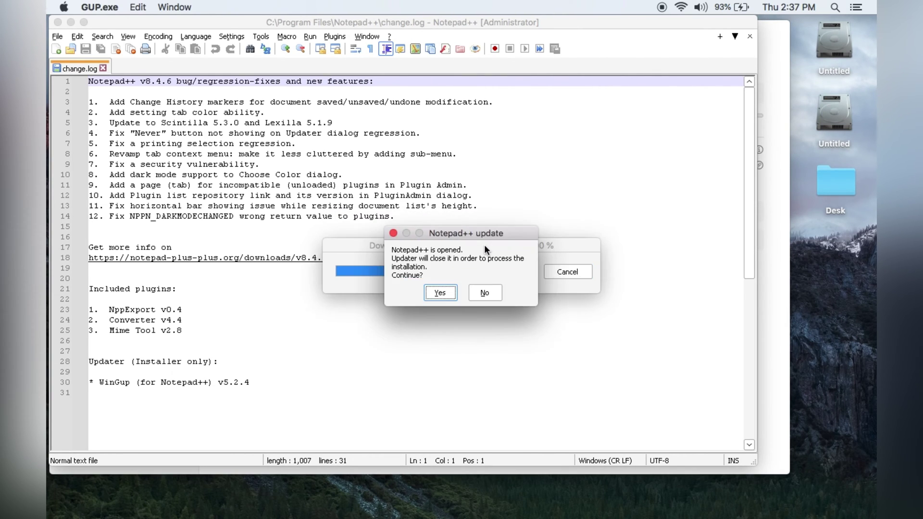
click(446, 292)
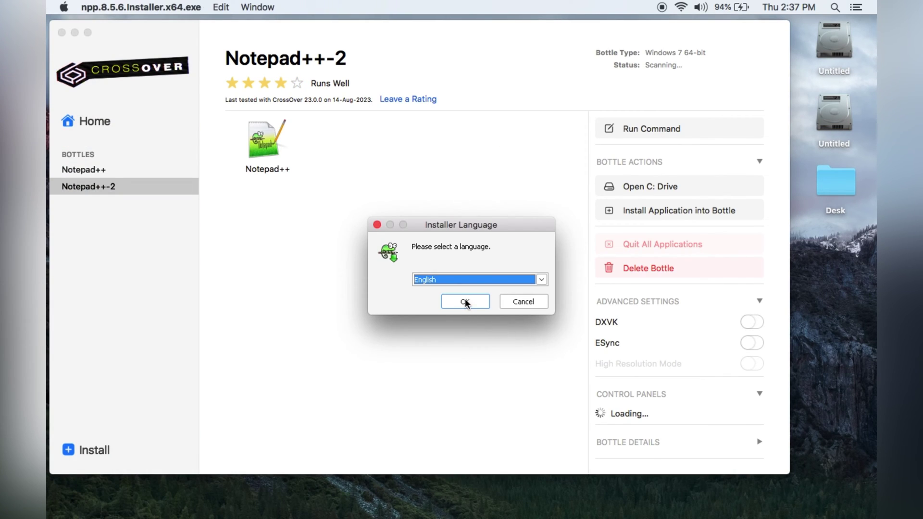
click(465, 300)
click(533, 375)
click(537, 375)
click(538, 375)
click(537, 375)
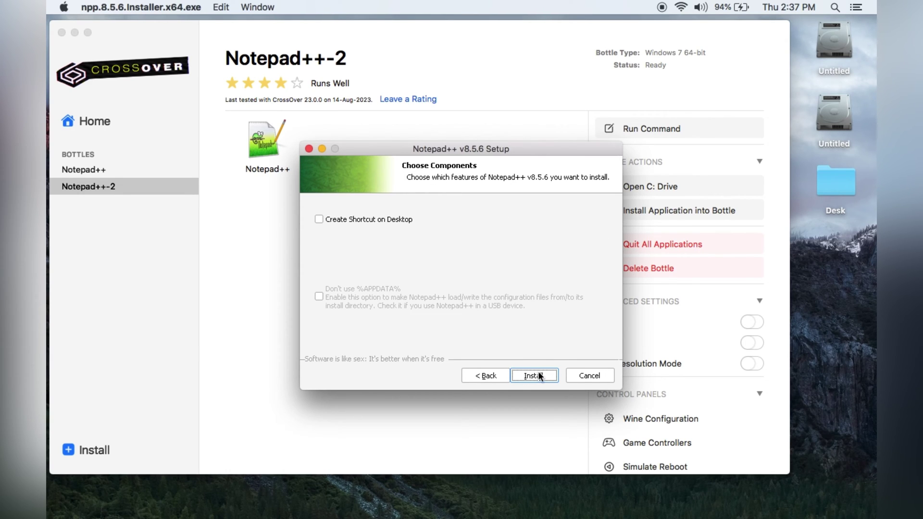
click(538, 375)
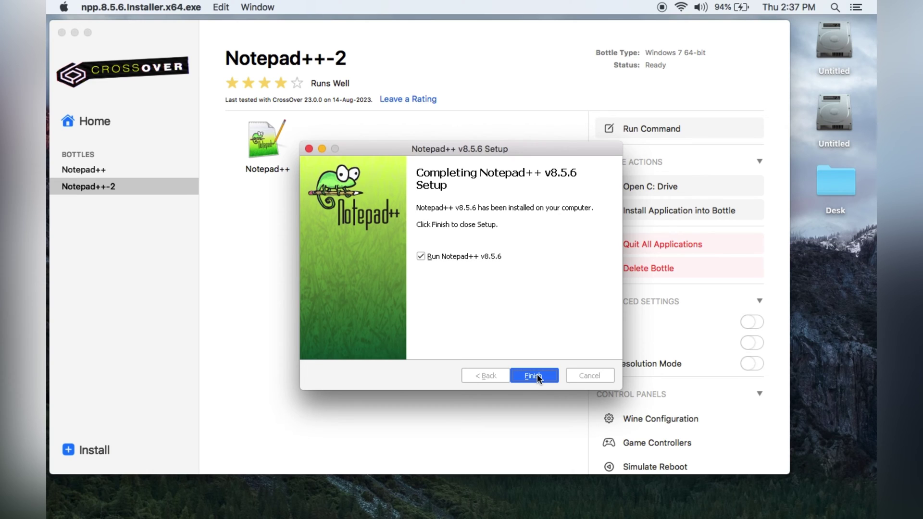
click(534, 375)
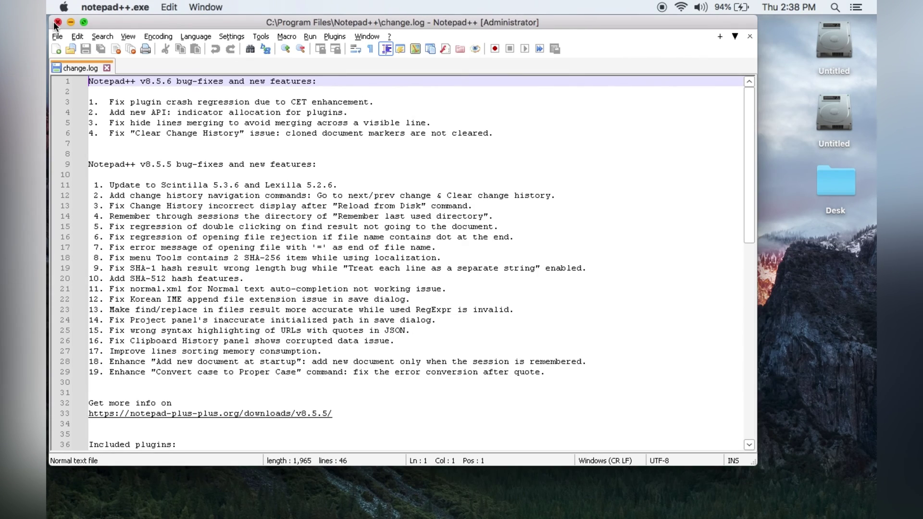
Close Notepad++, continue the trial via Launchpad, and launch it from the Notepad++-2 bottle
click(57, 22)
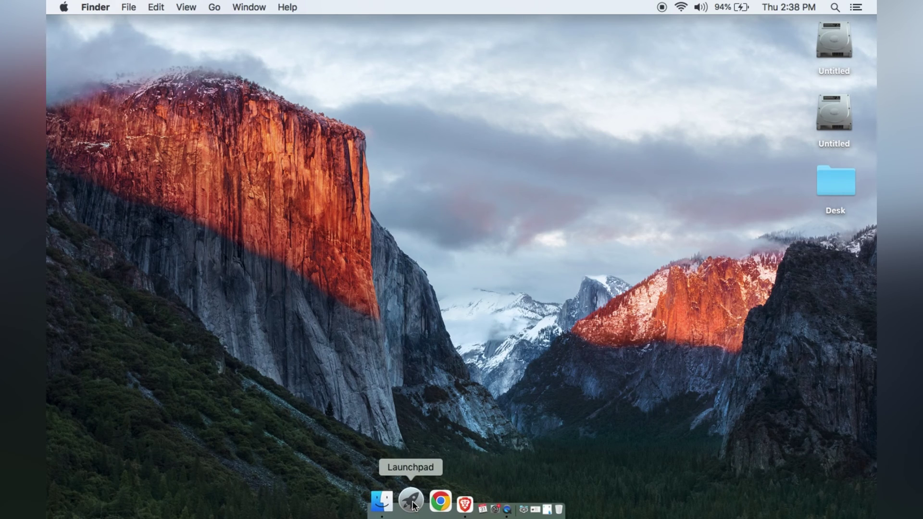
click(411, 502)
click(662, 413)
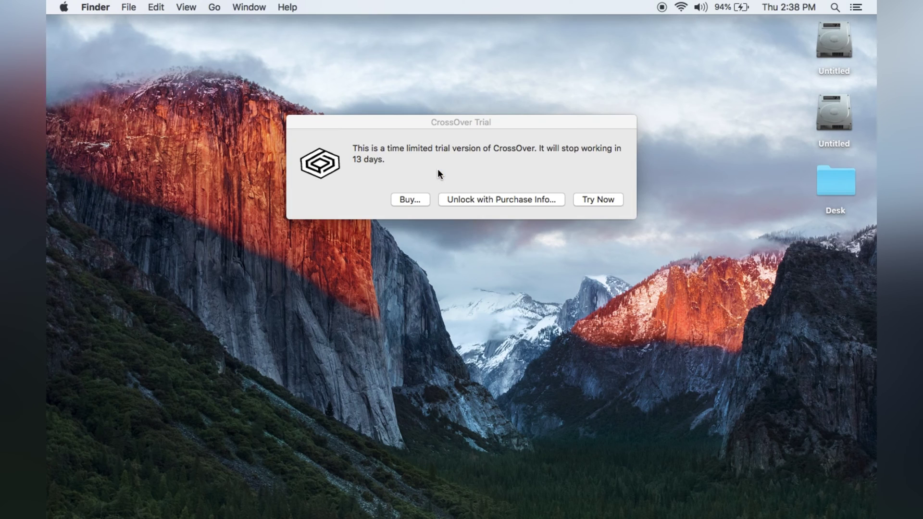
click(600, 199)
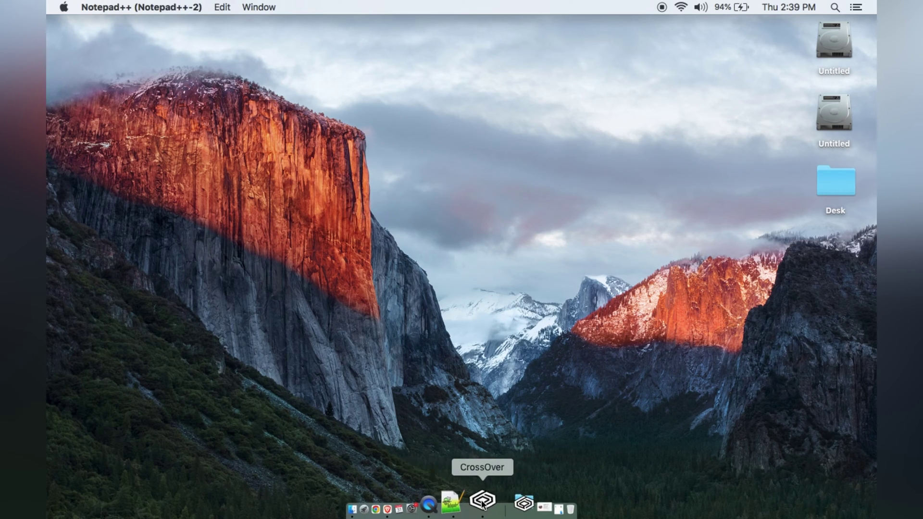
click(496, 502)
double_click(263, 135)
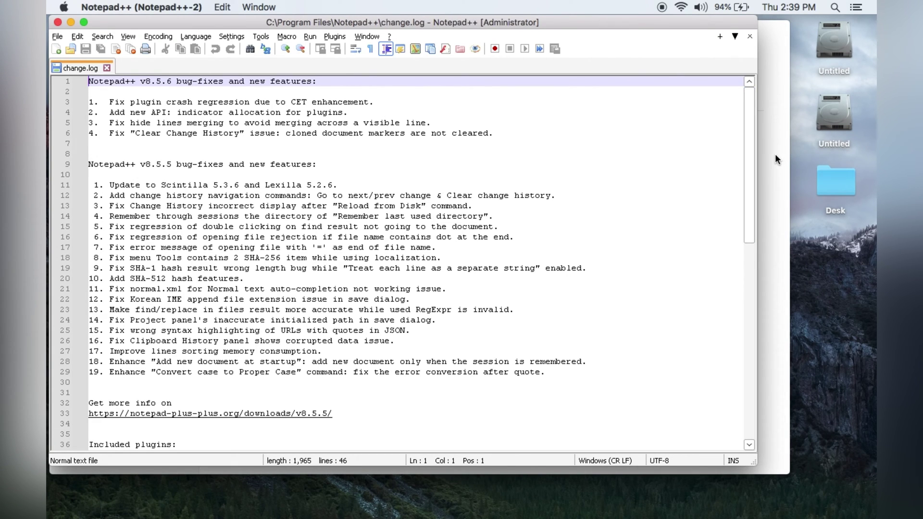
Type 'this is notepad ++ on old' into a new full-screen document, then close Notepad++
click(57, 37)
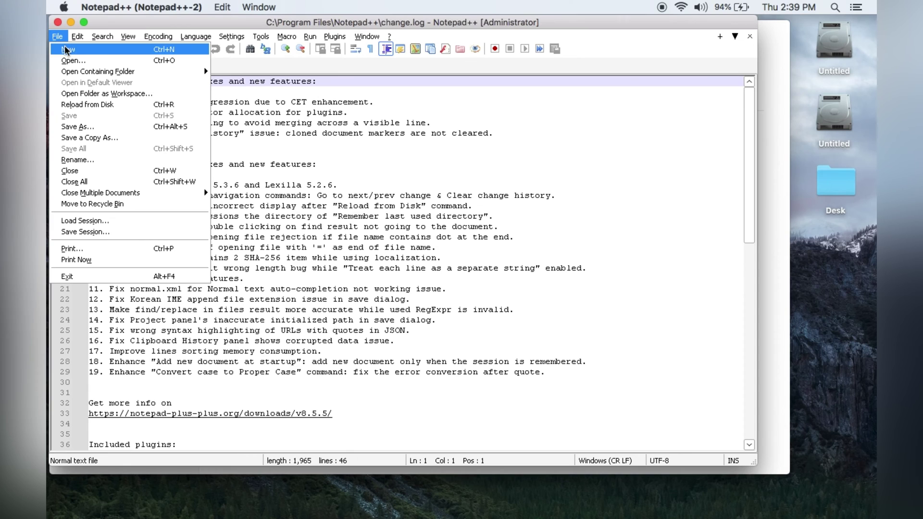
click(68, 50)
click(84, 22)
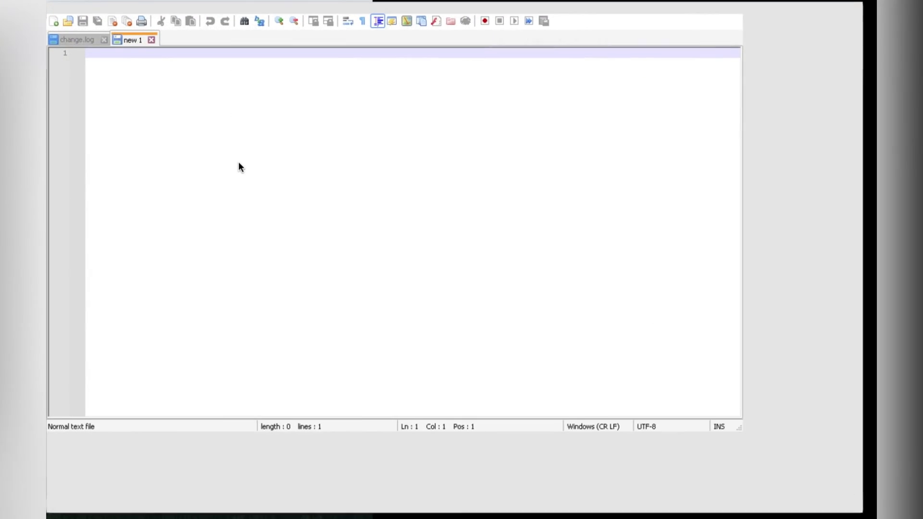
text(this )
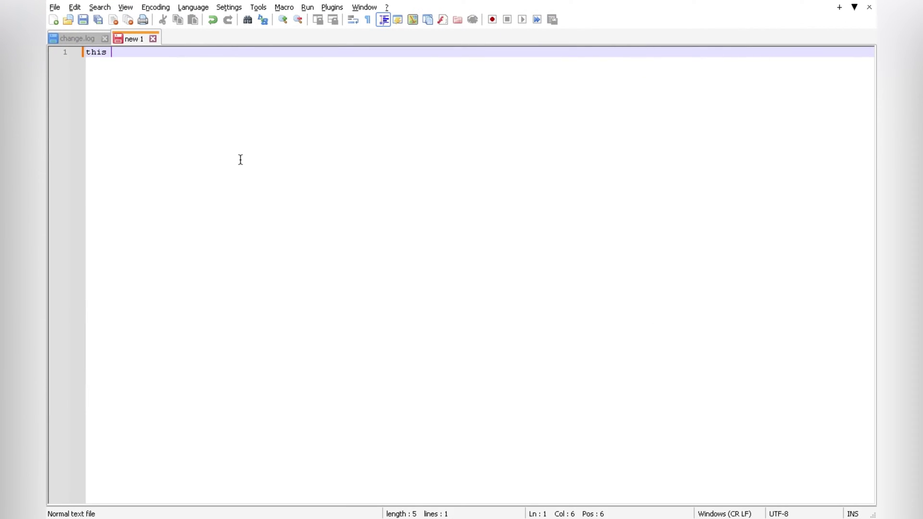
text(is notepad ++ on old mac)
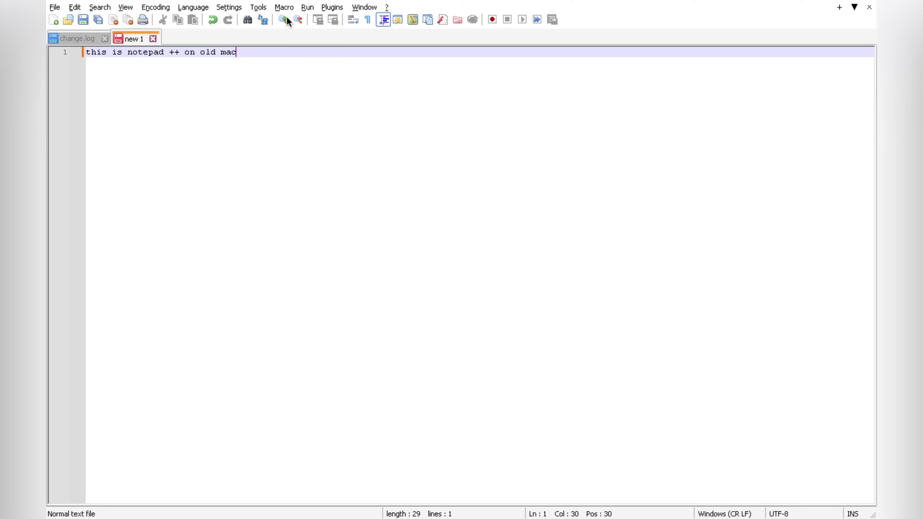
click(85, 19)
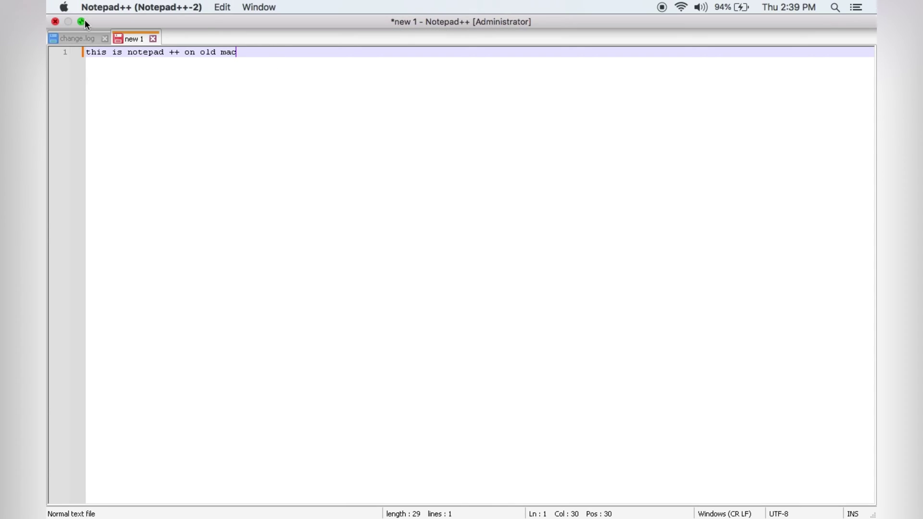
click(58, 22)
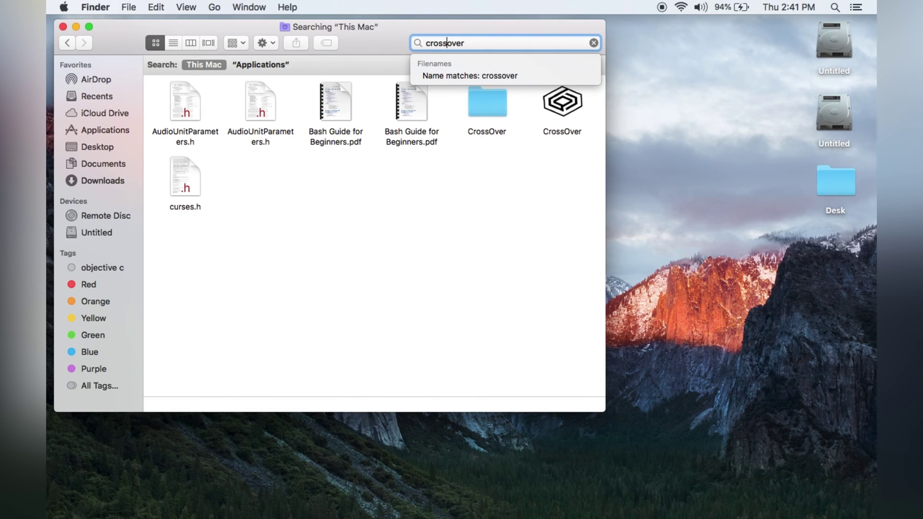
Trash the two CrossOver items from the Finder search, then close Finder and return to Brave
click(545, 193)
drag(477, 151, 577, 106)
right_click(578, 105)
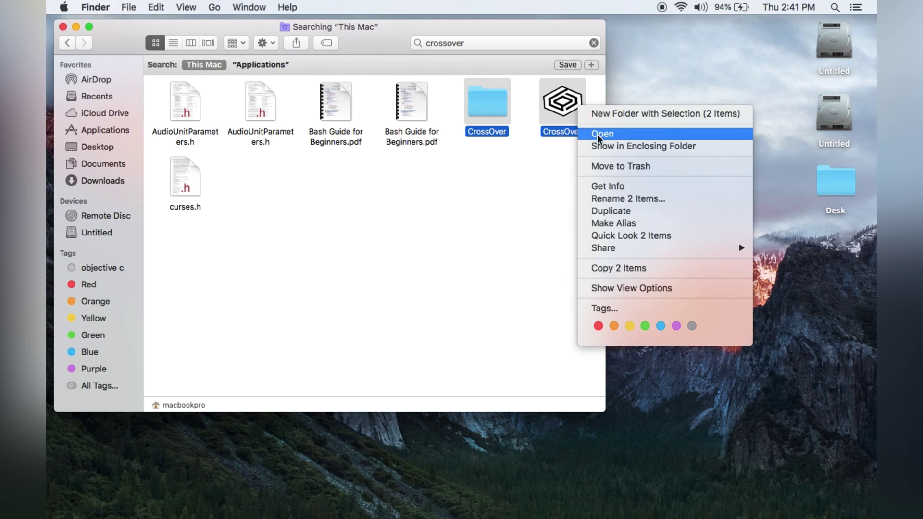
click(637, 167)
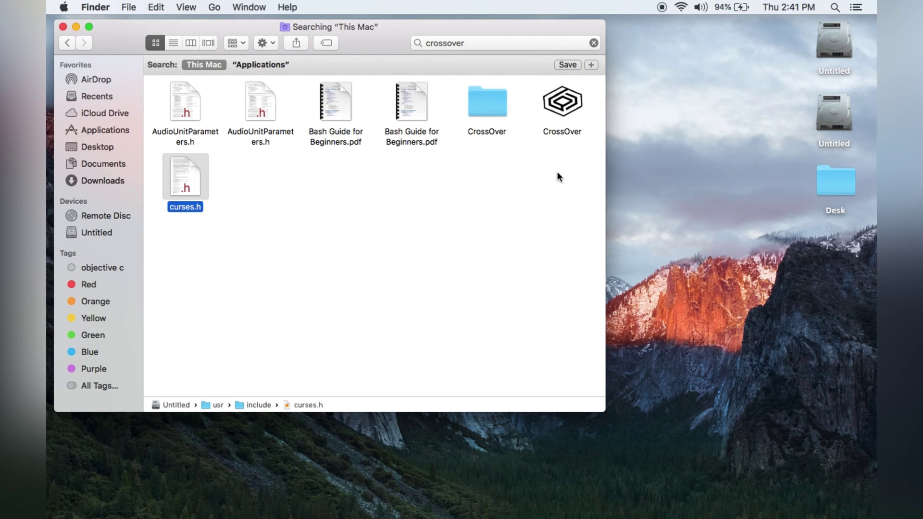
key(F4)
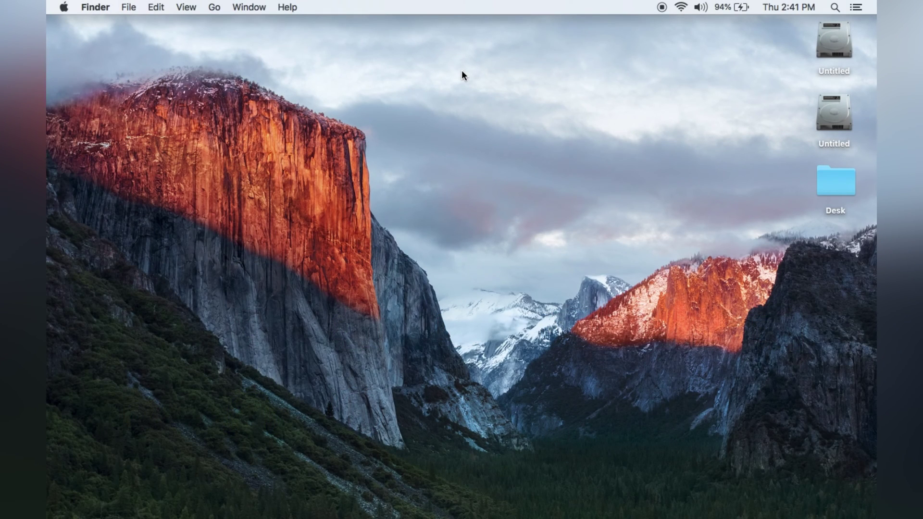
key(super+Tab)
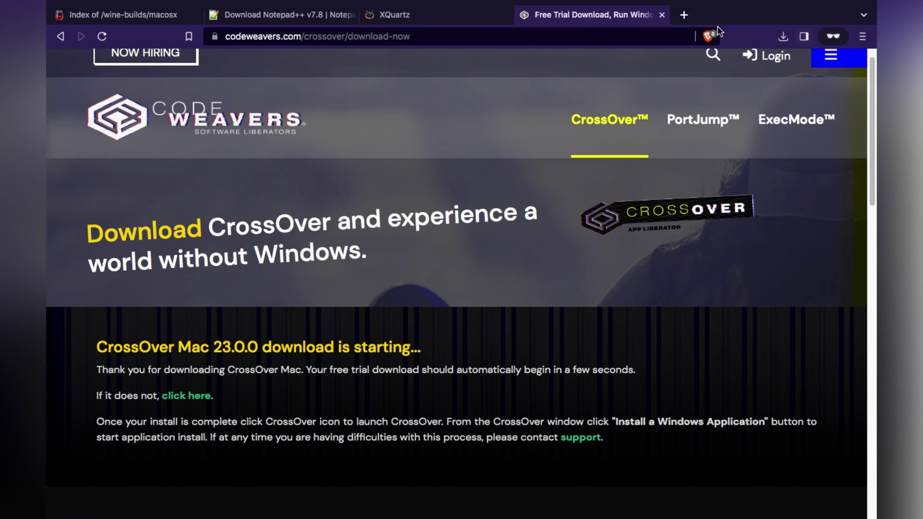
Google 'sublime text' and save sublime_text_build_4152_mac.zip for Mac into Downloads
click(684, 16)
text(g)
key(Return)
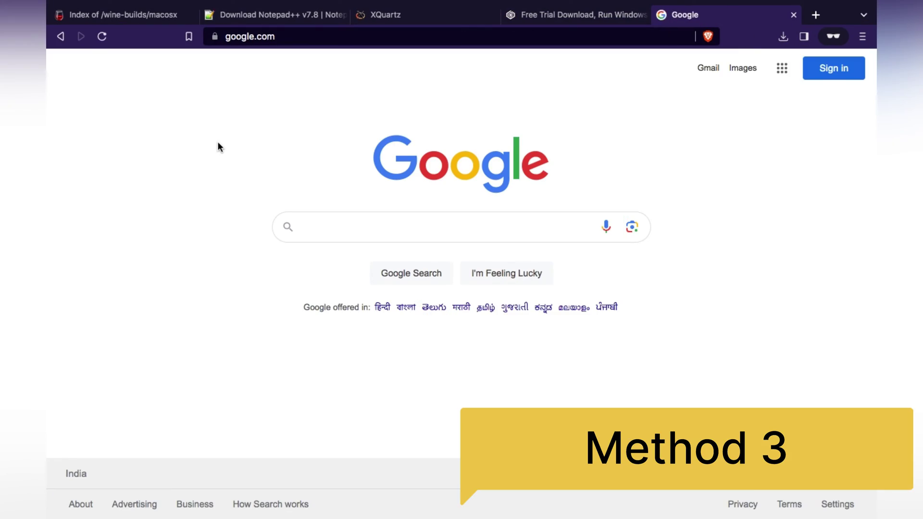
text(s)
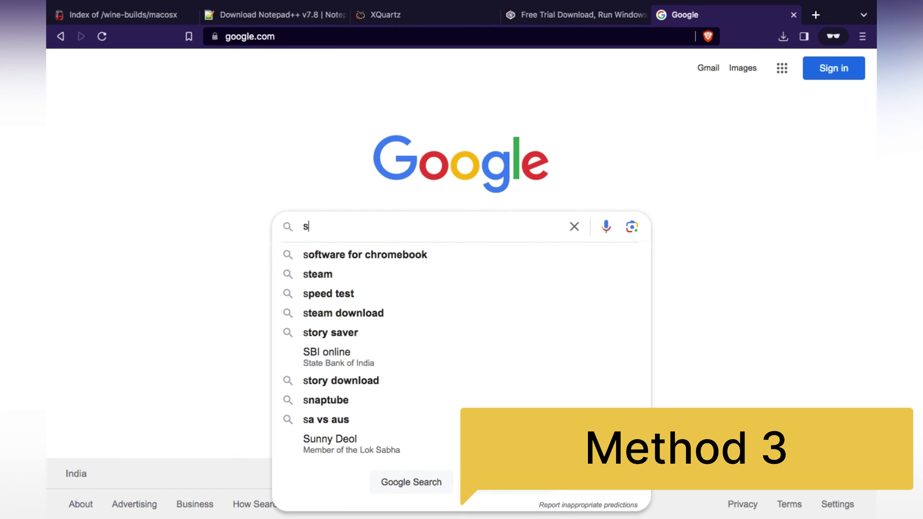
text(ublime text)
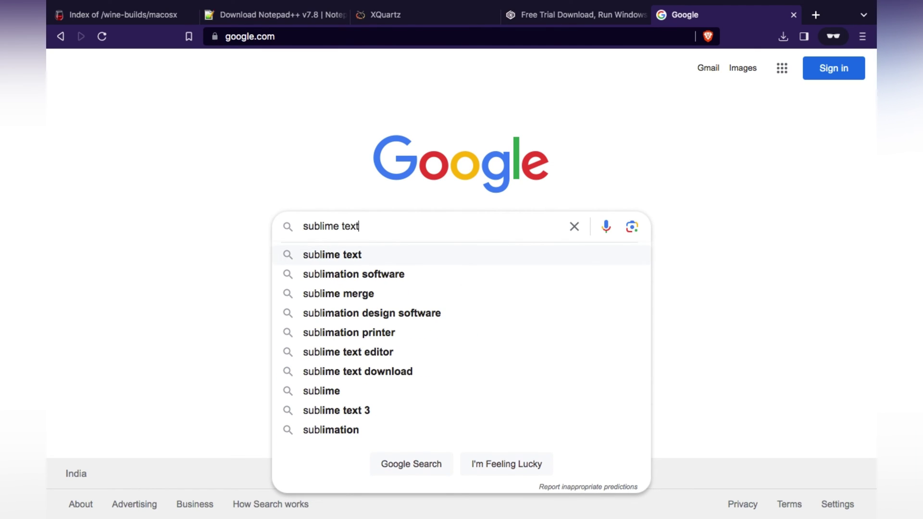
key(Return)
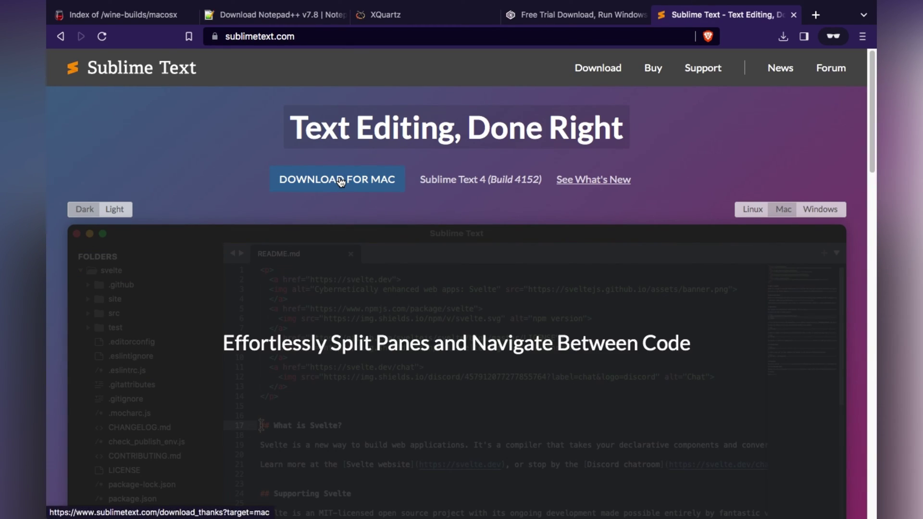
click(340, 181)
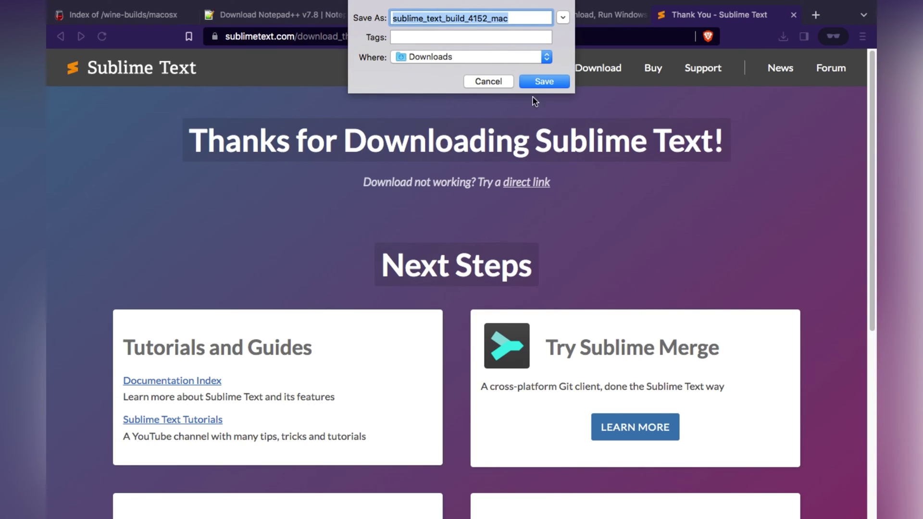
click(544, 82)
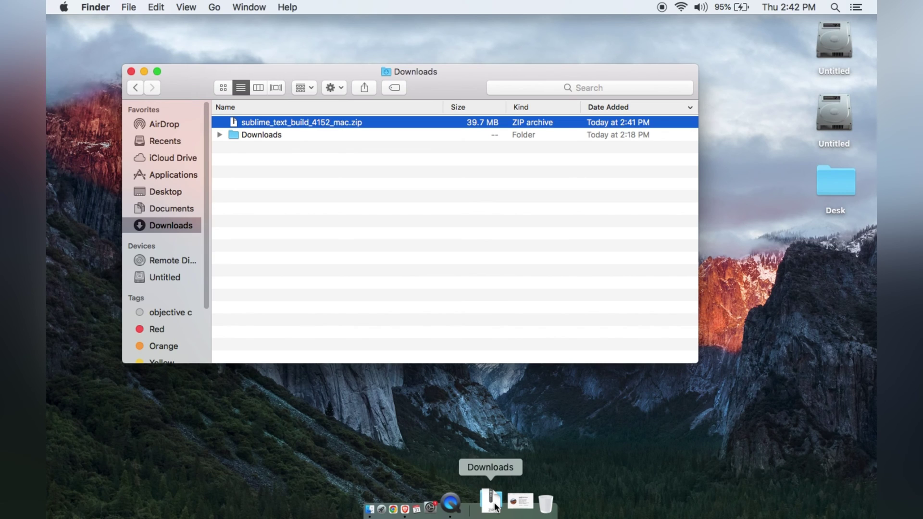
Unzip sublime_text_build_4152_mac.zip and try opening the extracted Sublime Text app
double_click(328, 123)
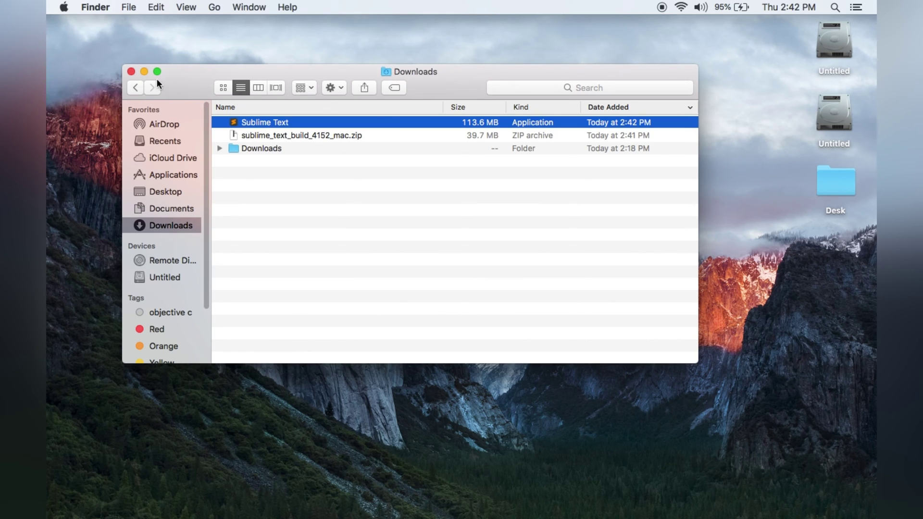
key(super+o)
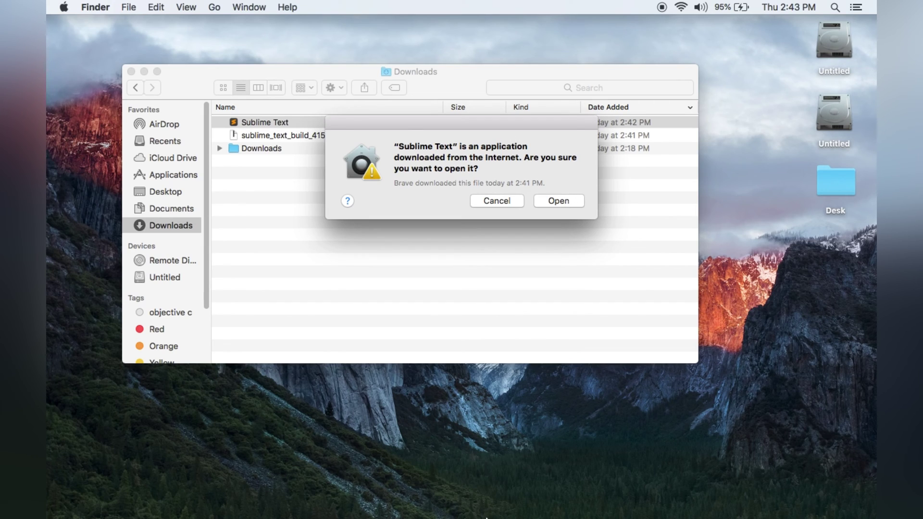
Unlock Security & Privacy with the account password and approve opening Sublime Text
click(457, 505)
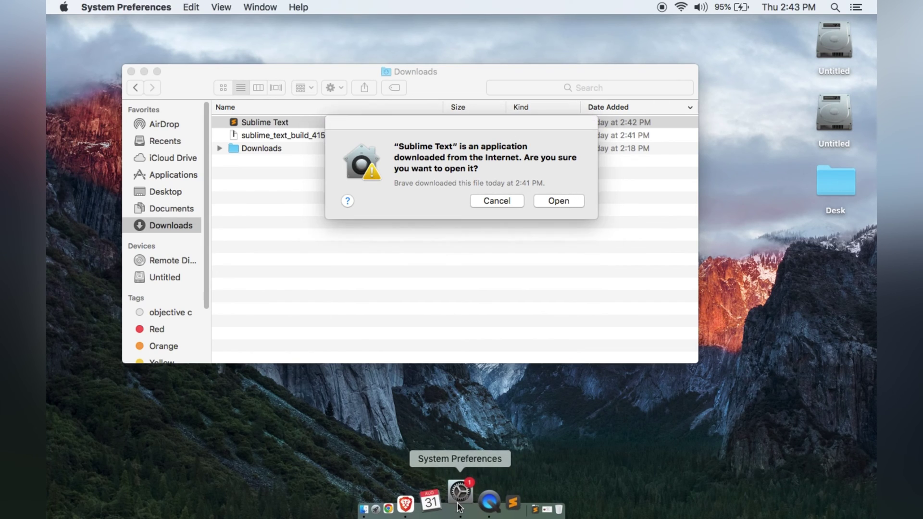
drag(470, 126, 633, 113)
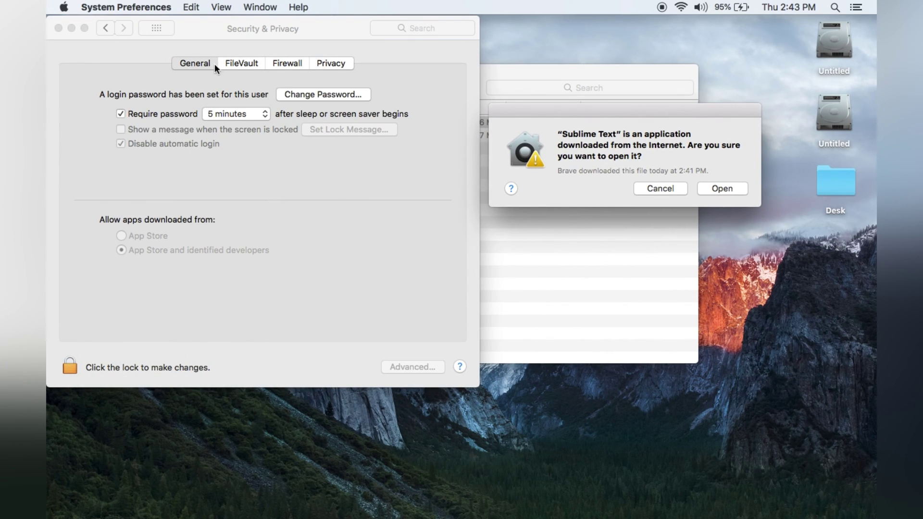
click(69, 367)
text(••••)
click(371, 159)
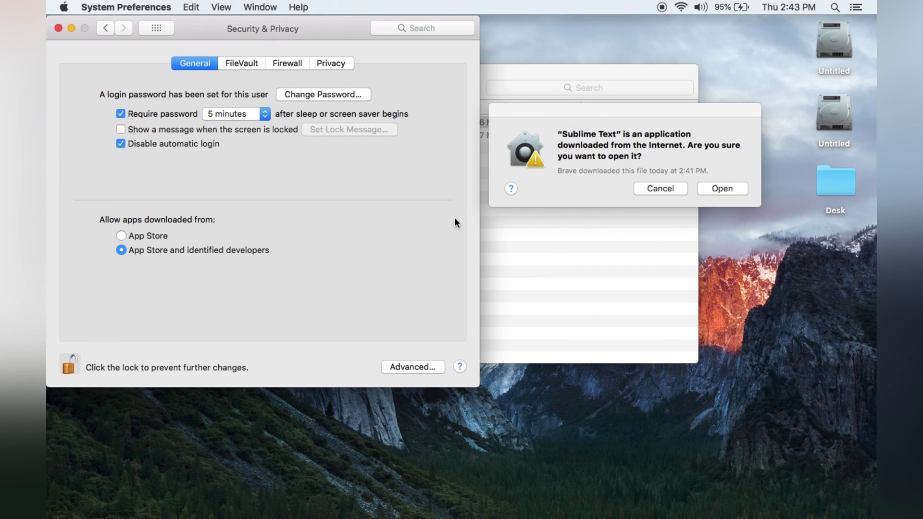
click(730, 188)
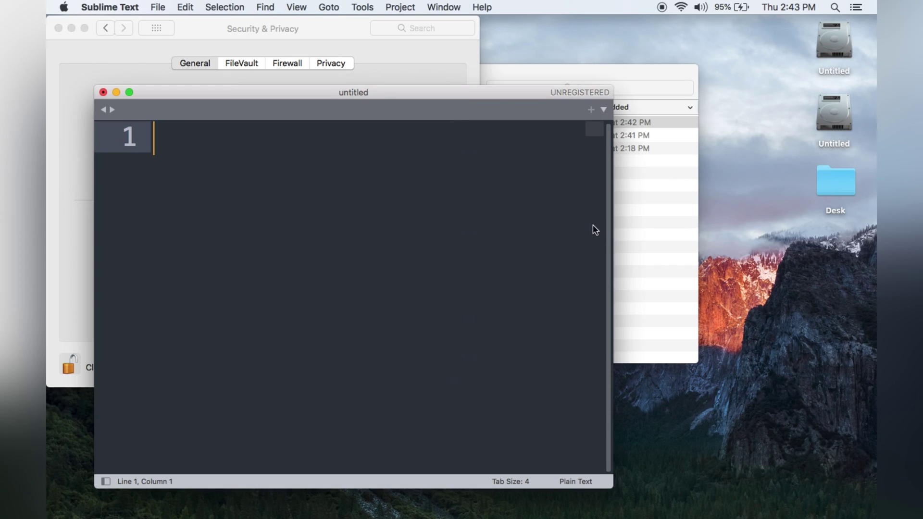
Close Security & Privacy and the Downloads window, then bring Sublime Text back to the front
click(58, 28)
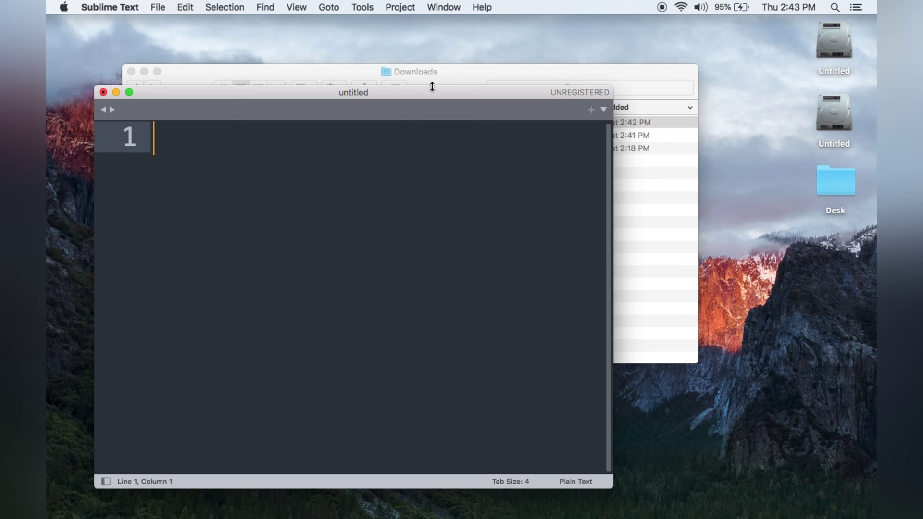
click(431, 83)
click(130, 71)
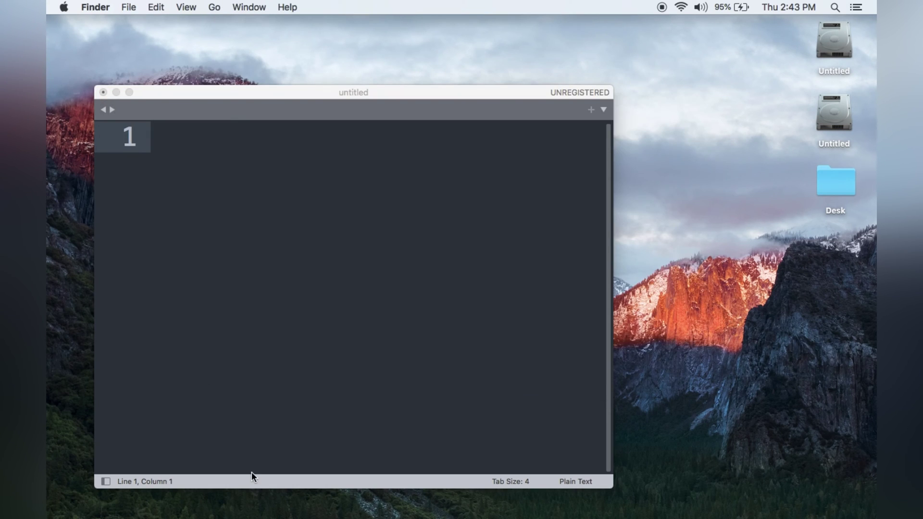
mouse_move(423, 508)
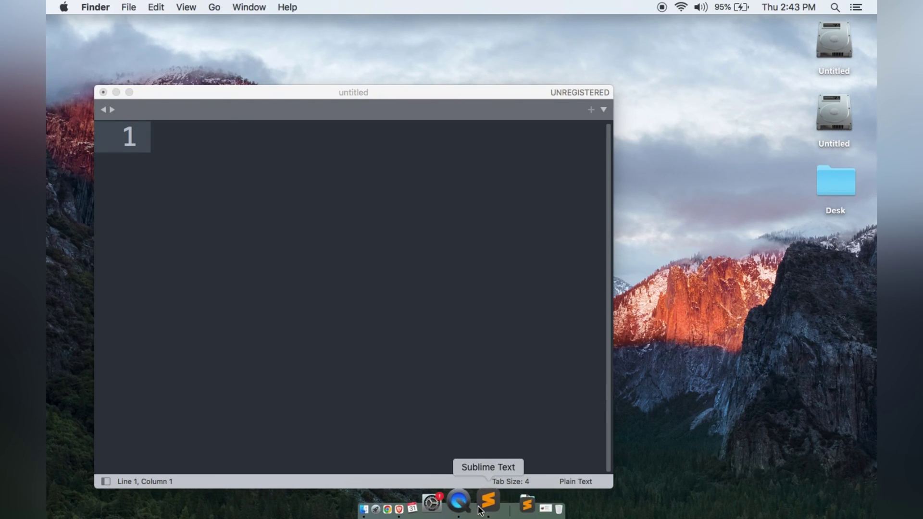
click(412, 509)
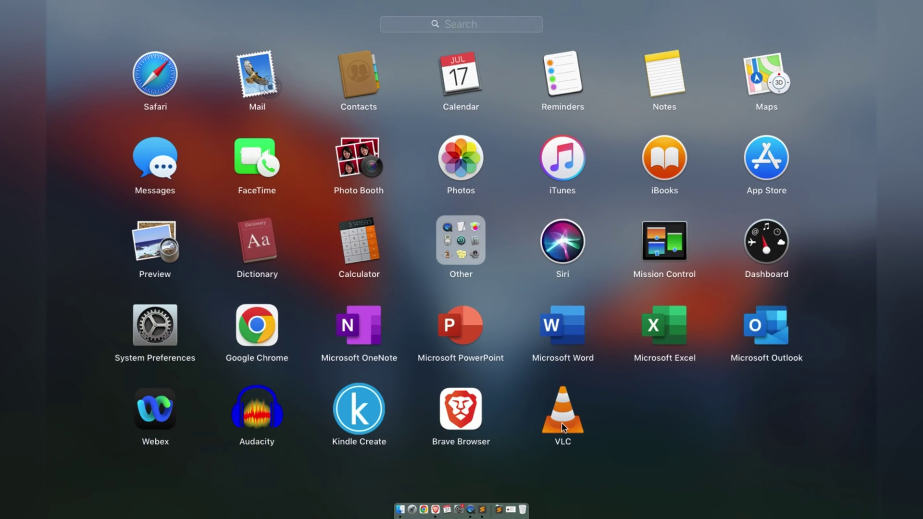
click(483, 505)
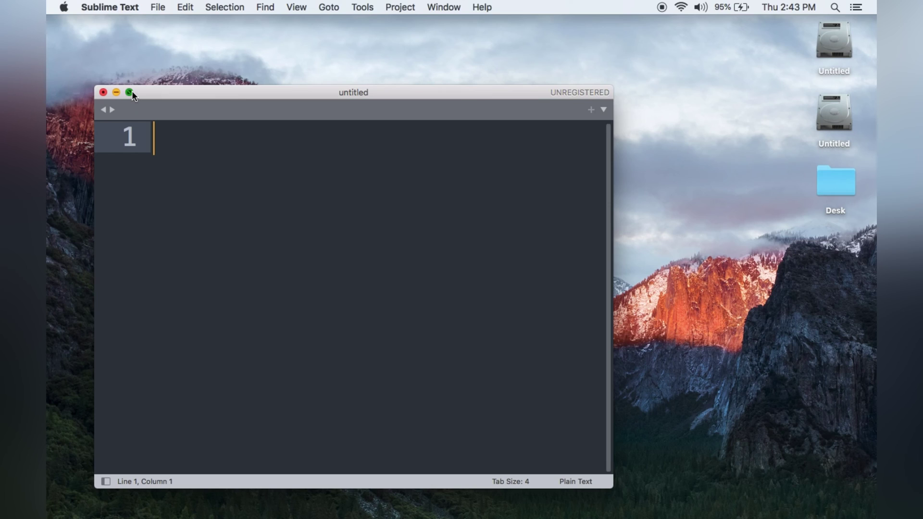
Go full screen, type 'this is alternet for notepad++', then close the document without saving
click(130, 91)
text(this i)
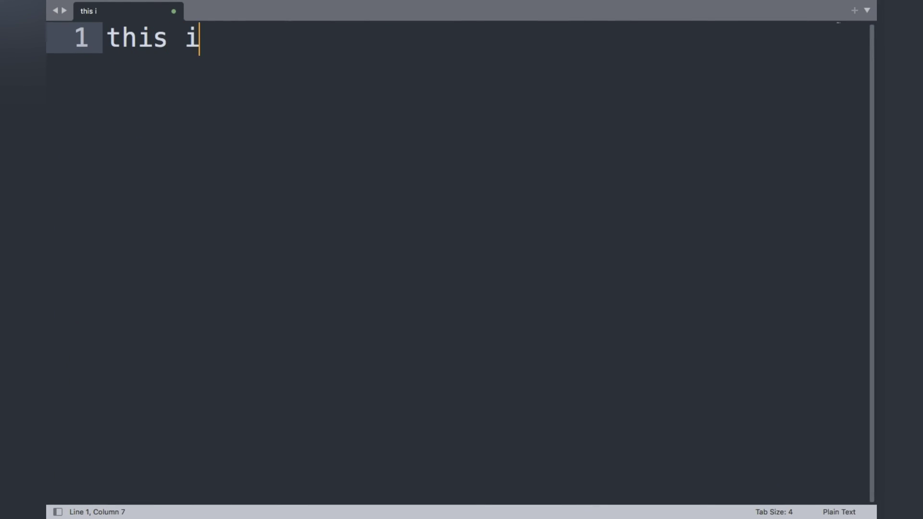
text(s alternet for )
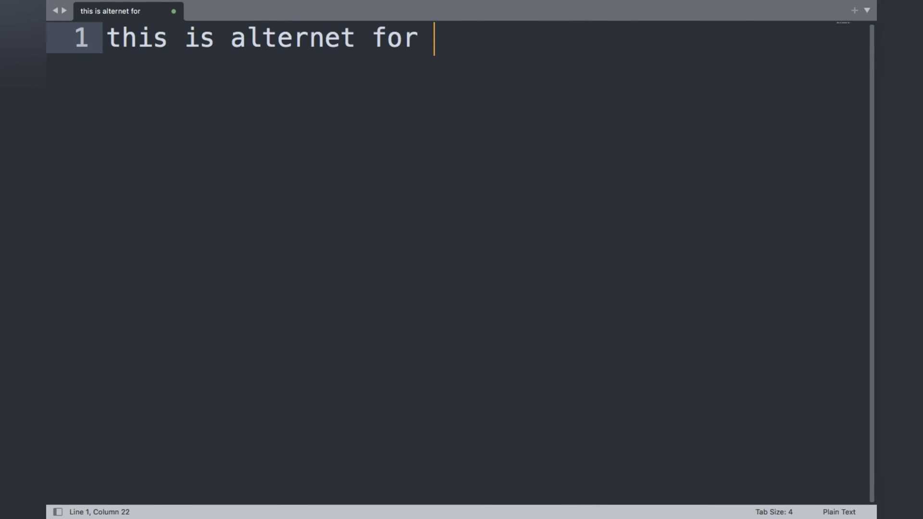
text(notepad++)
key(super+w)
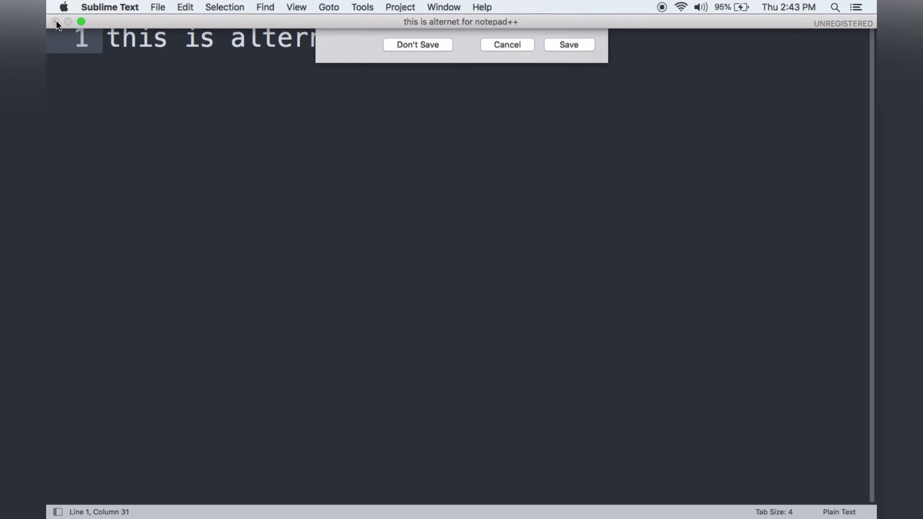
click(431, 66)
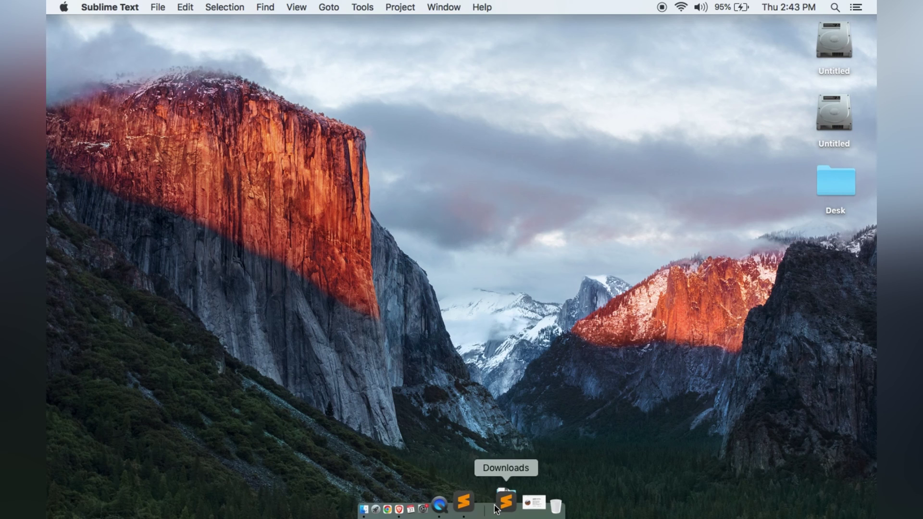
Quit Sublime Text from its Dock menu and briefly search Launchpad before leaving it
right_click(482, 504)
click(500, 457)
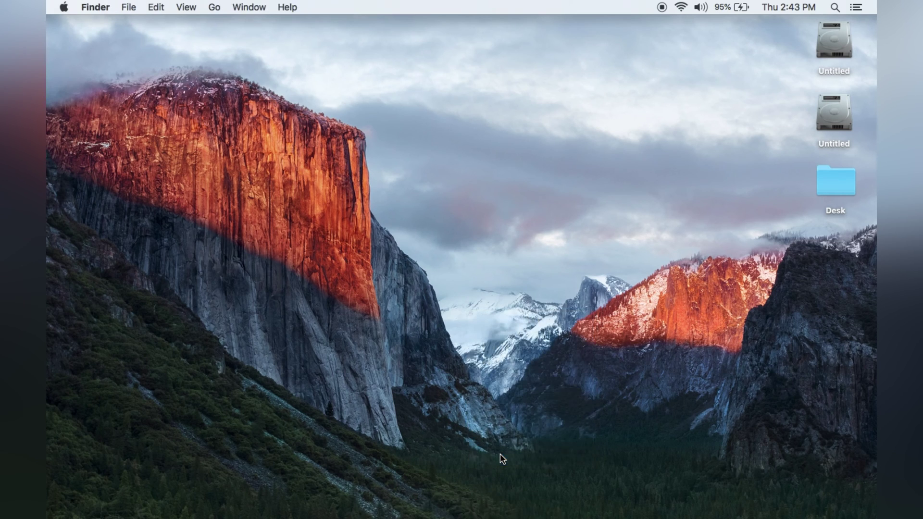
right_click(494, 503)
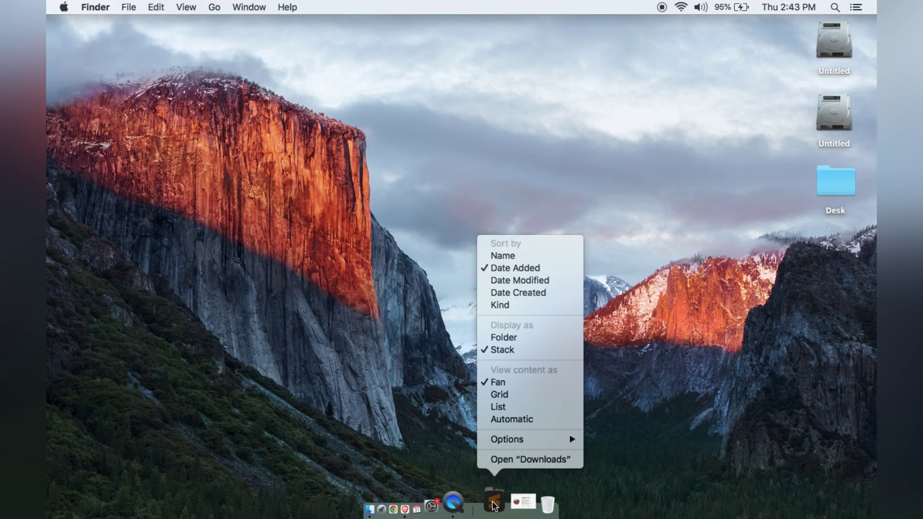
click(382, 508)
click(382, 509)
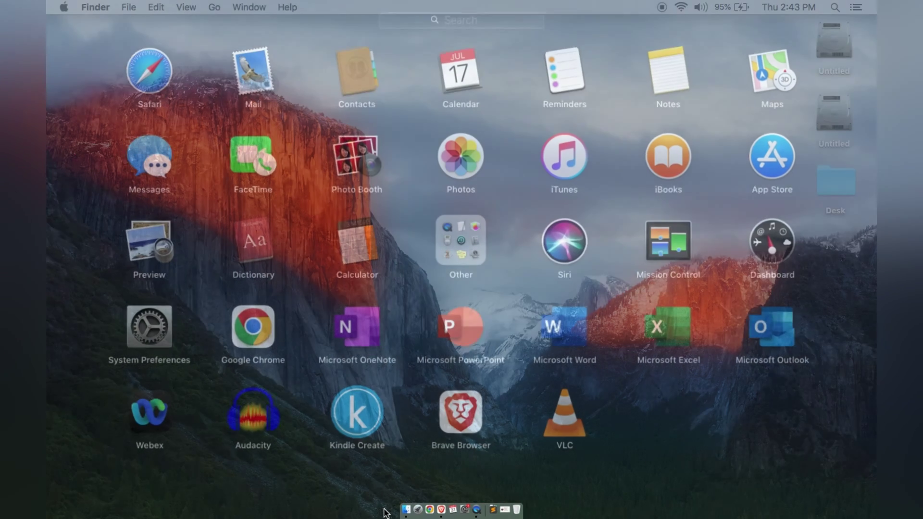
click(491, 22)
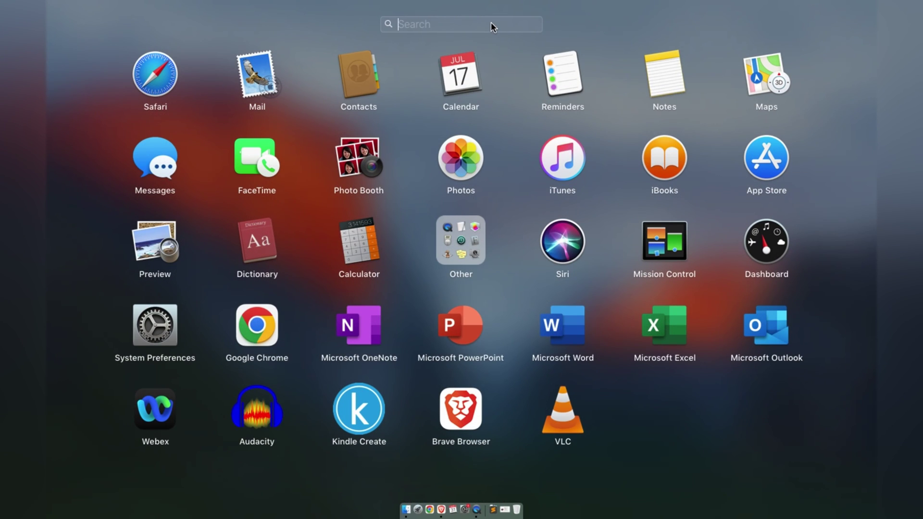
text(no)
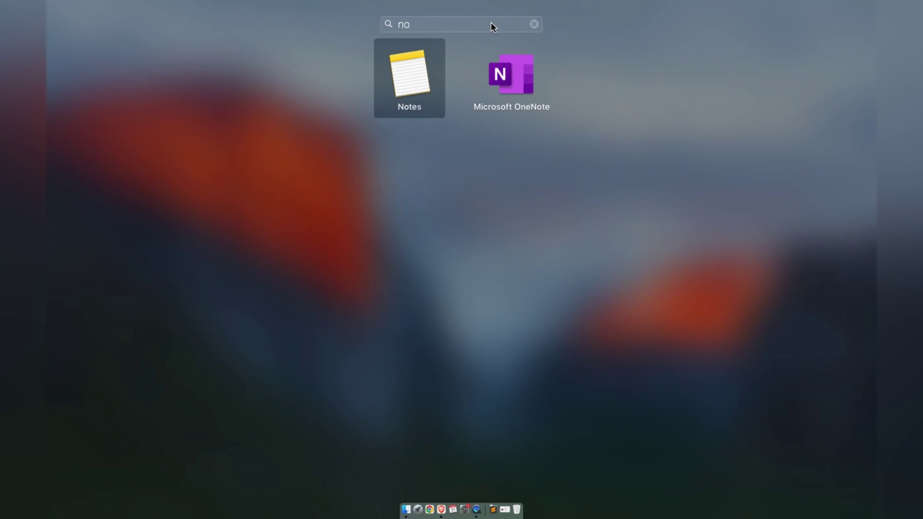
key(BackSpace)
key(BackSpace)
key(Escape)
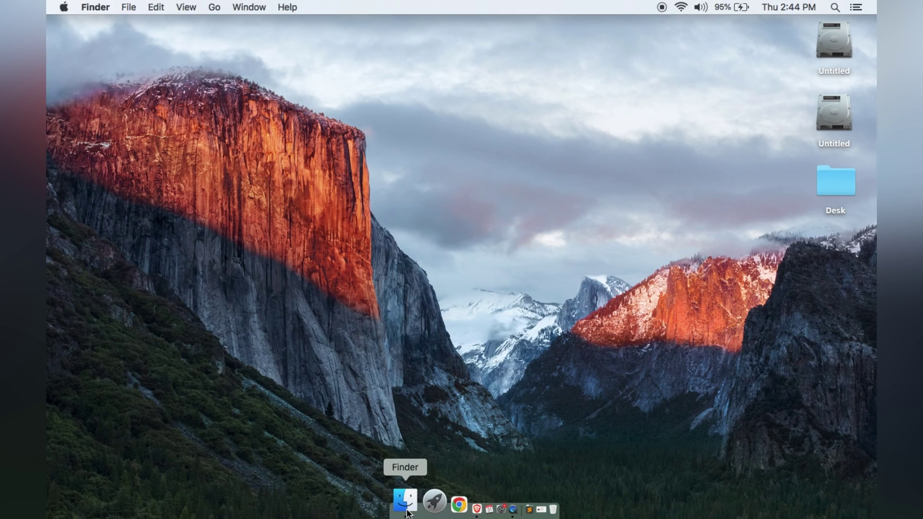
Pin the Sublime Text app from Downloads to the Dock and relaunch it
click(407, 511)
click(260, 176)
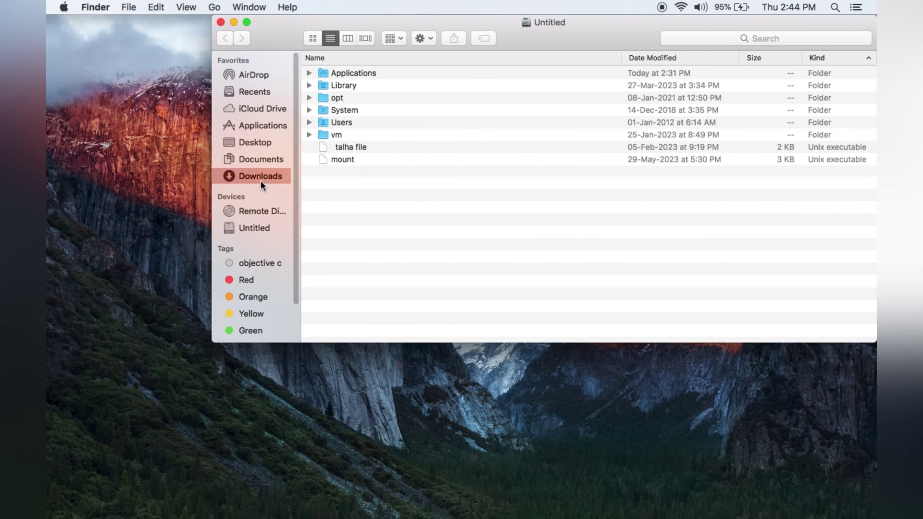
drag(342, 71, 443, 510)
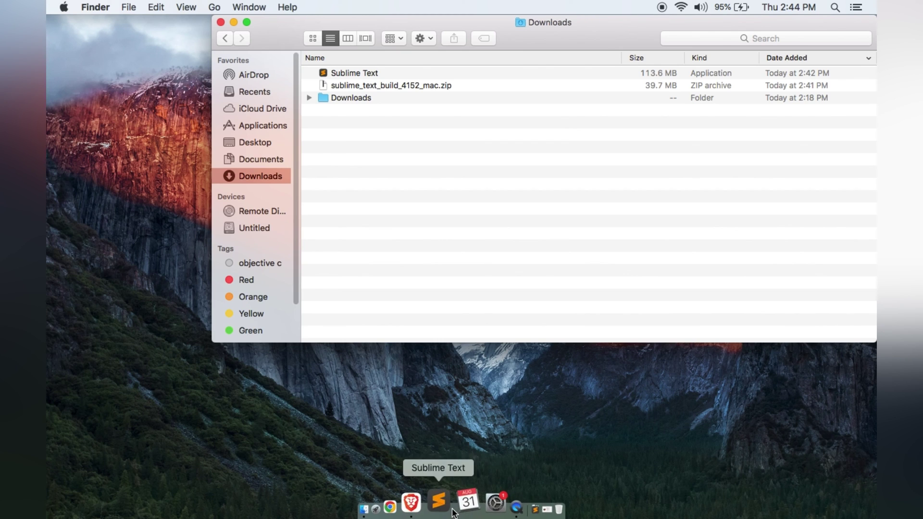
click(438, 505)
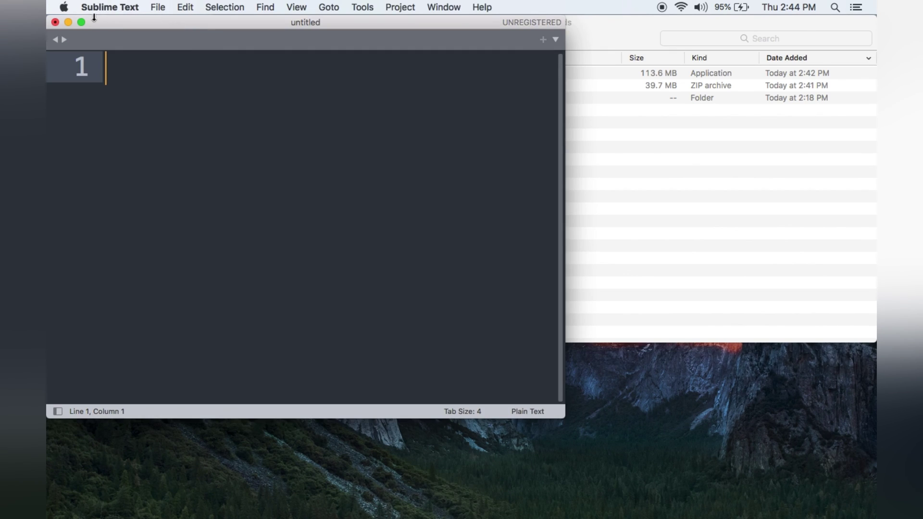
Return Sublime Text to a normal window, type 'test', and close the Downloads window
click(81, 22)
mouse_move(57, 4)
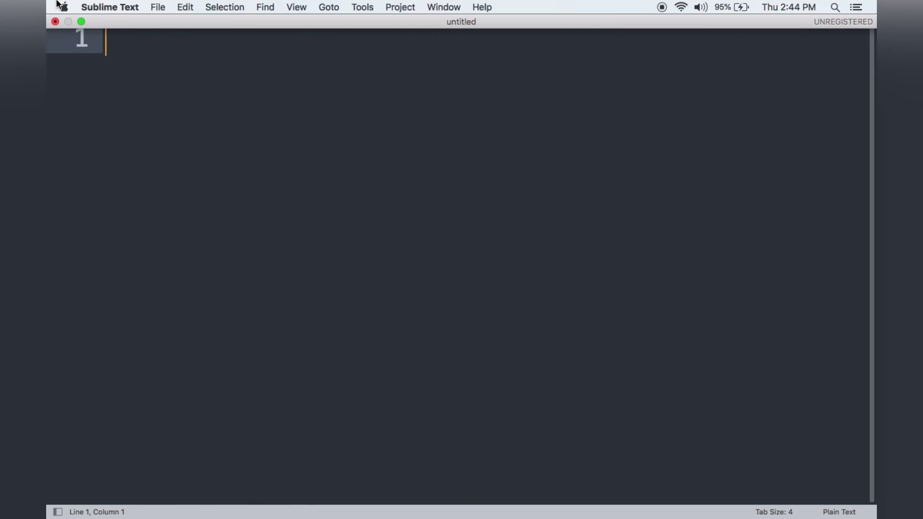
click(81, 22)
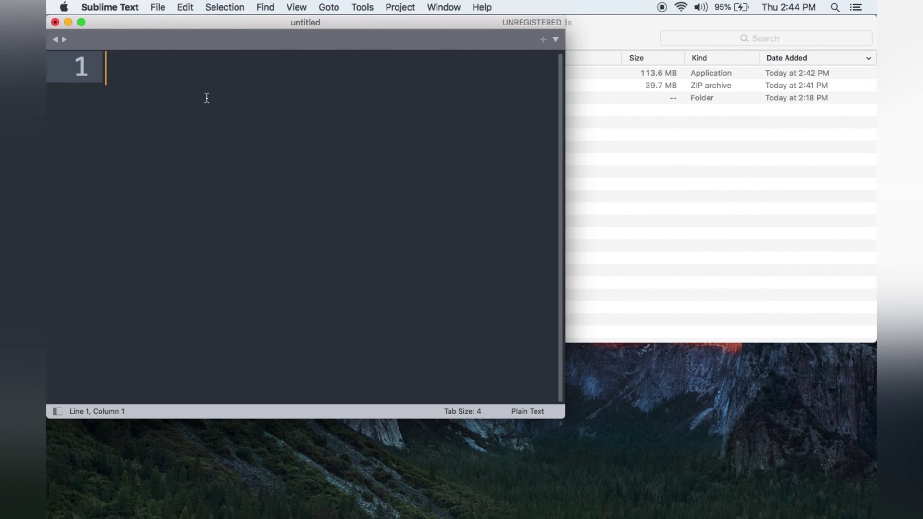
drag(228, 23, 300, 122)
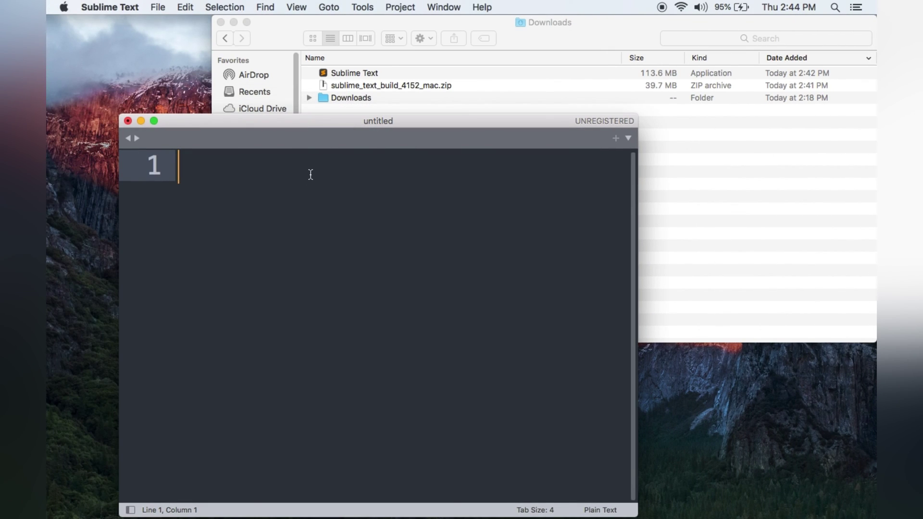
text(test)
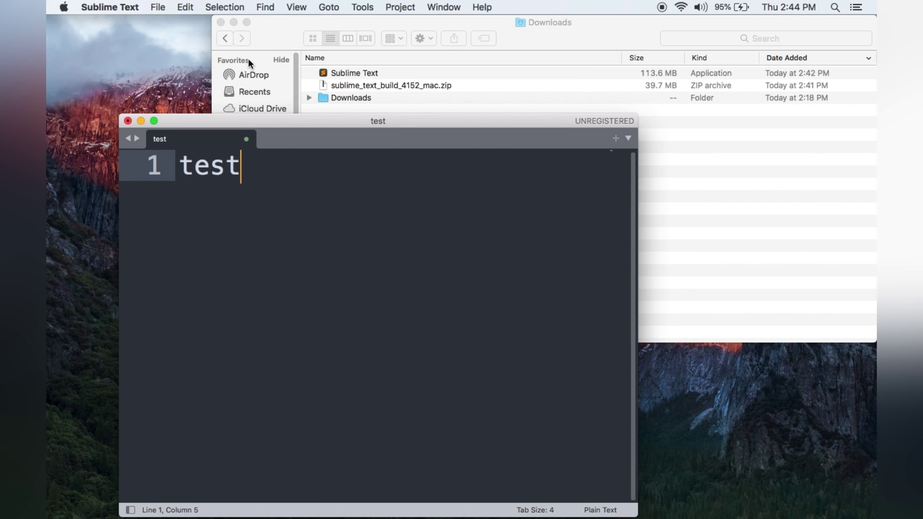
click(220, 22)
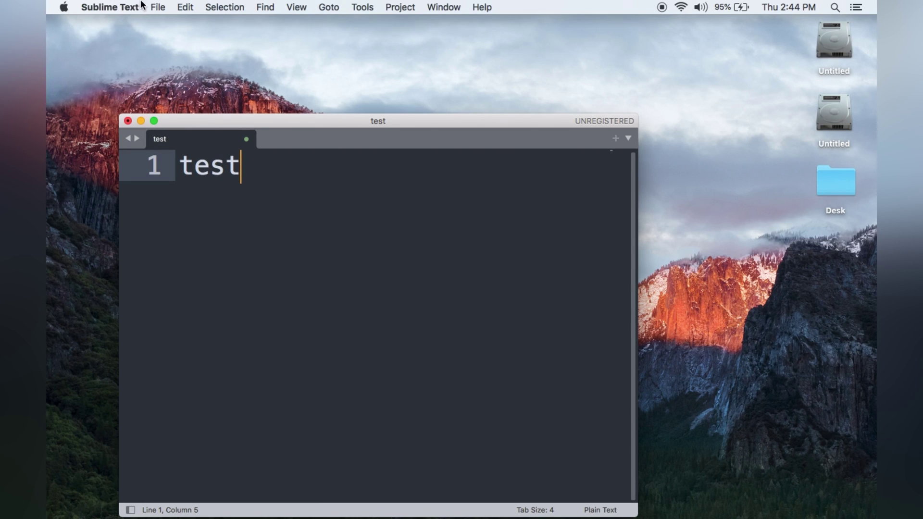
Save the document as test on the Desktop
click(157, 6)
click(201, 85)
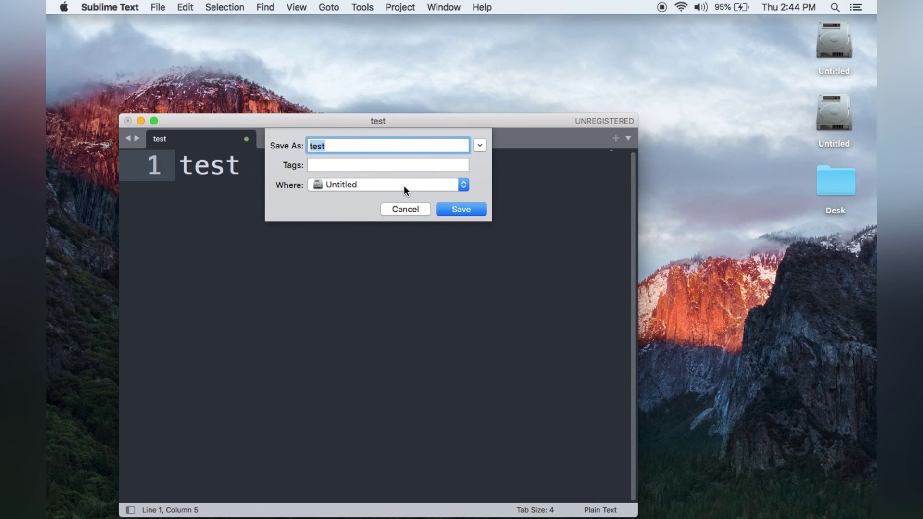
click(404, 185)
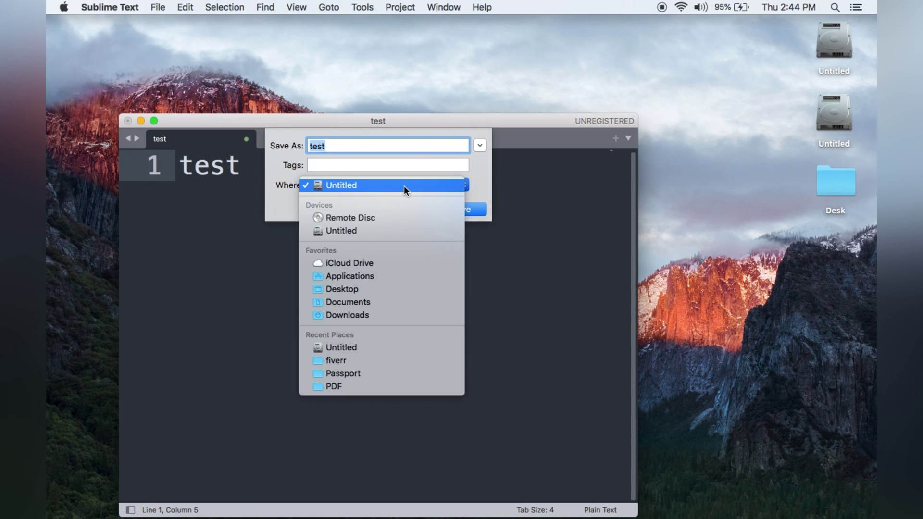
click(386, 290)
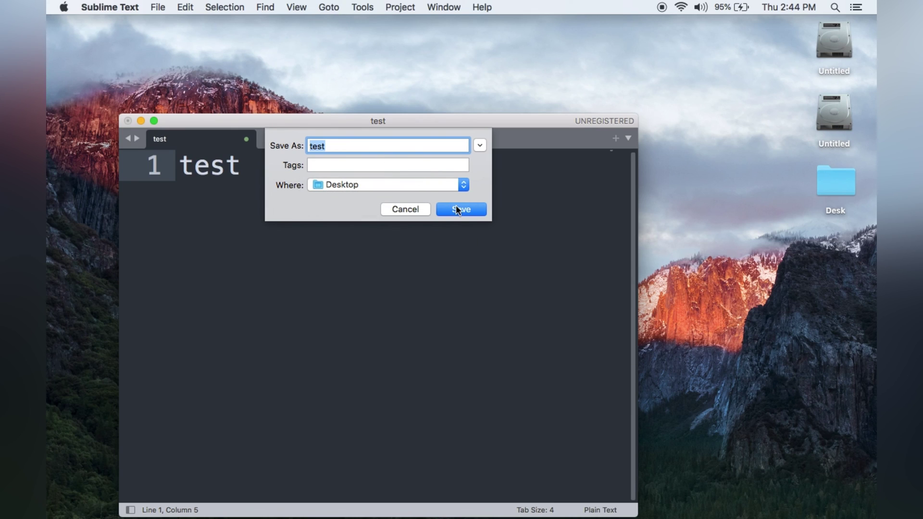
click(457, 209)
click(836, 267)
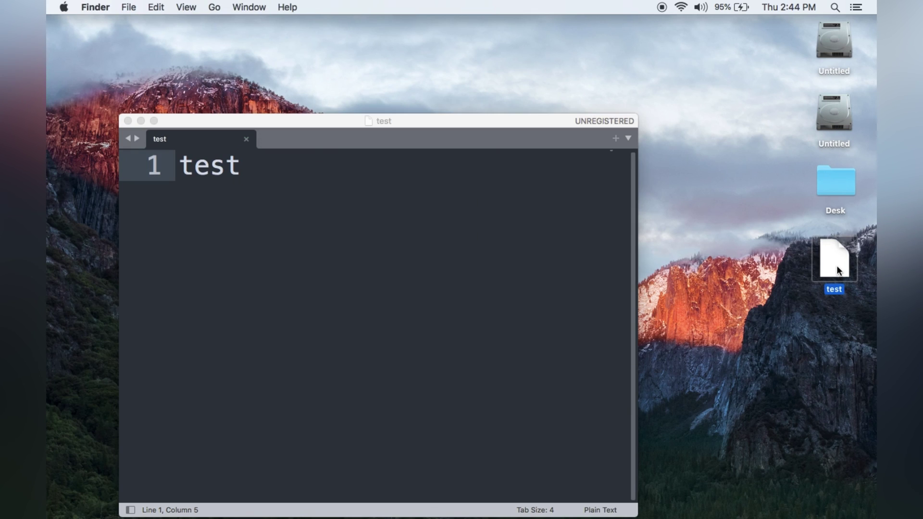